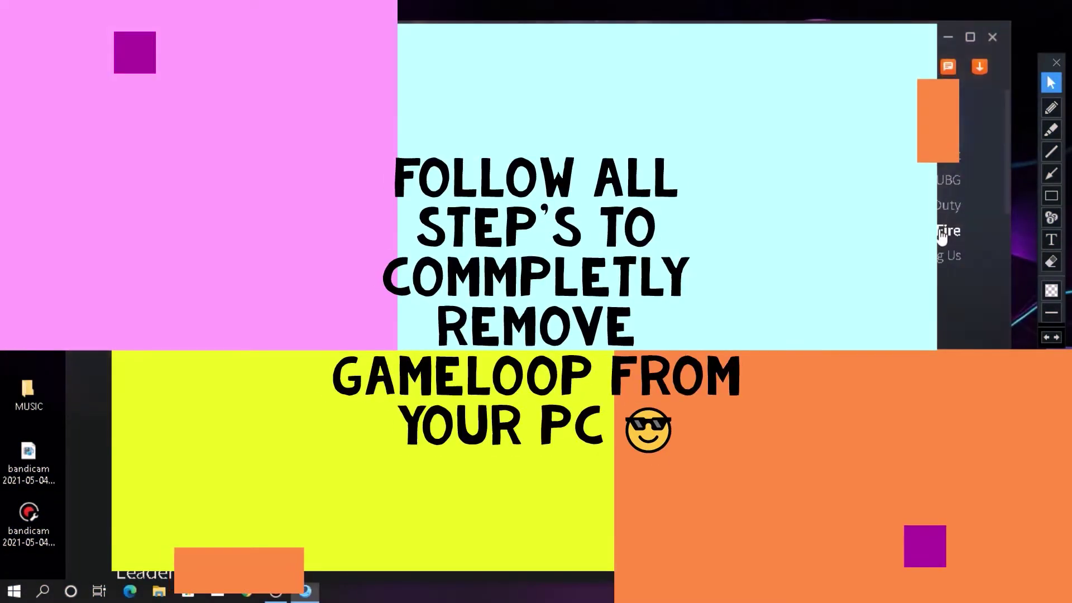
click(941, 232)
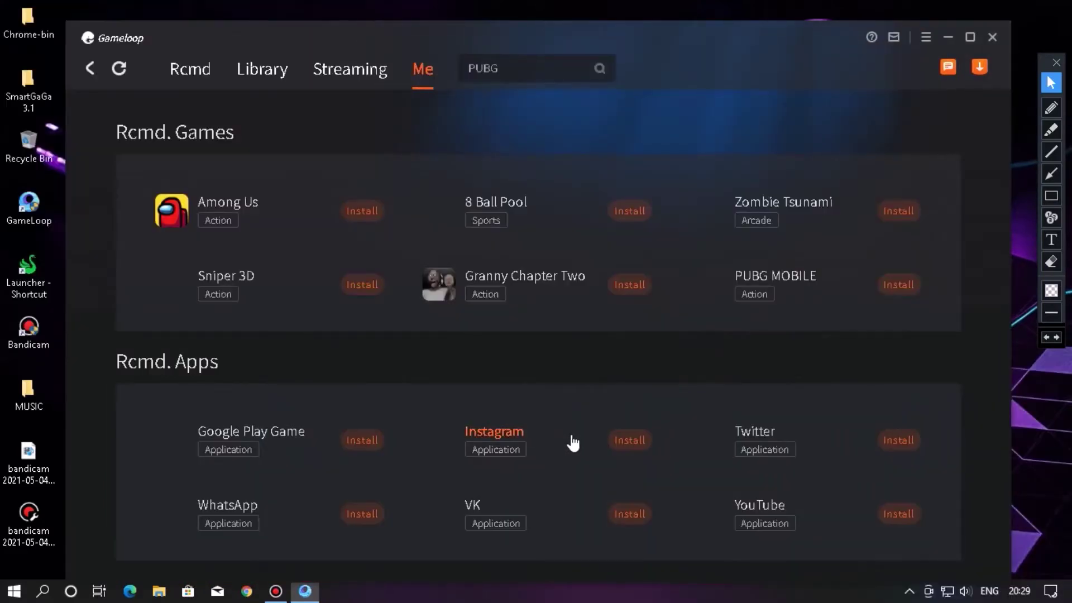
scroll(516, 319, down, 1)
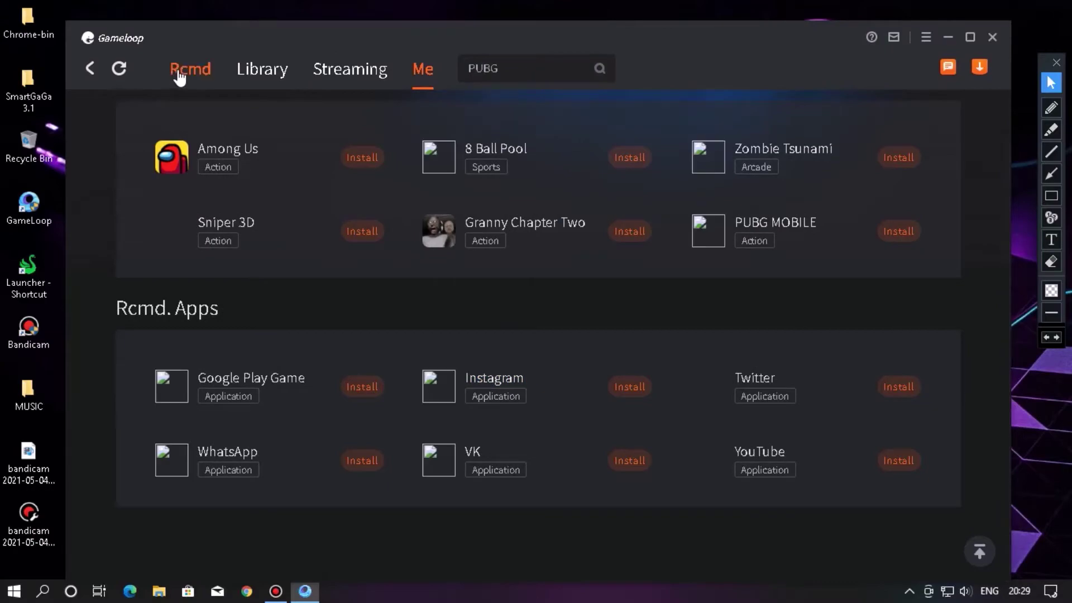
click(180, 73)
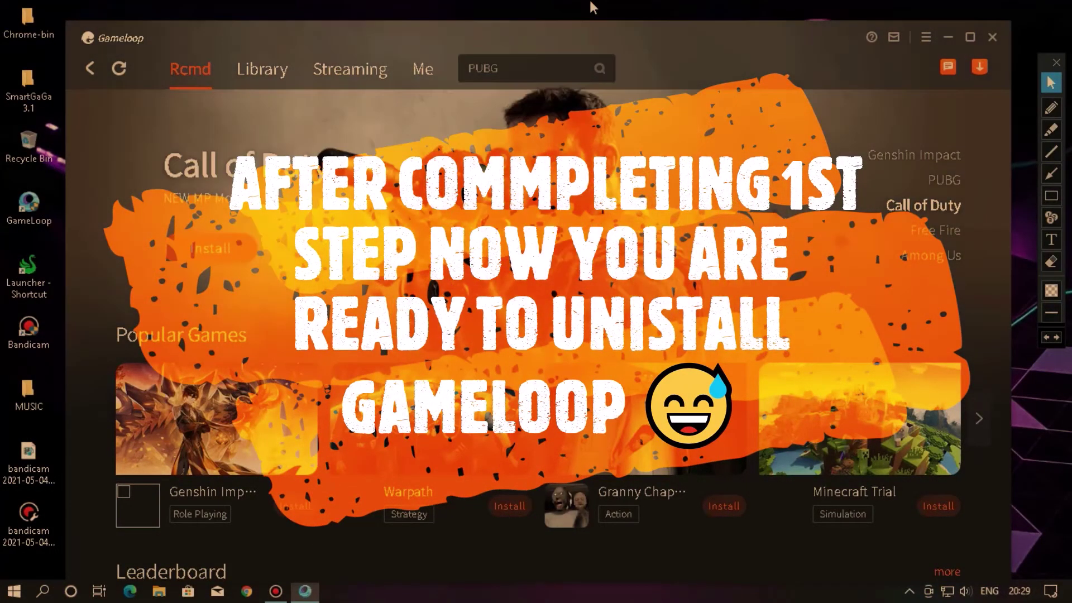
Step: Close the GameLoop main window
mouse_move(603, 8)
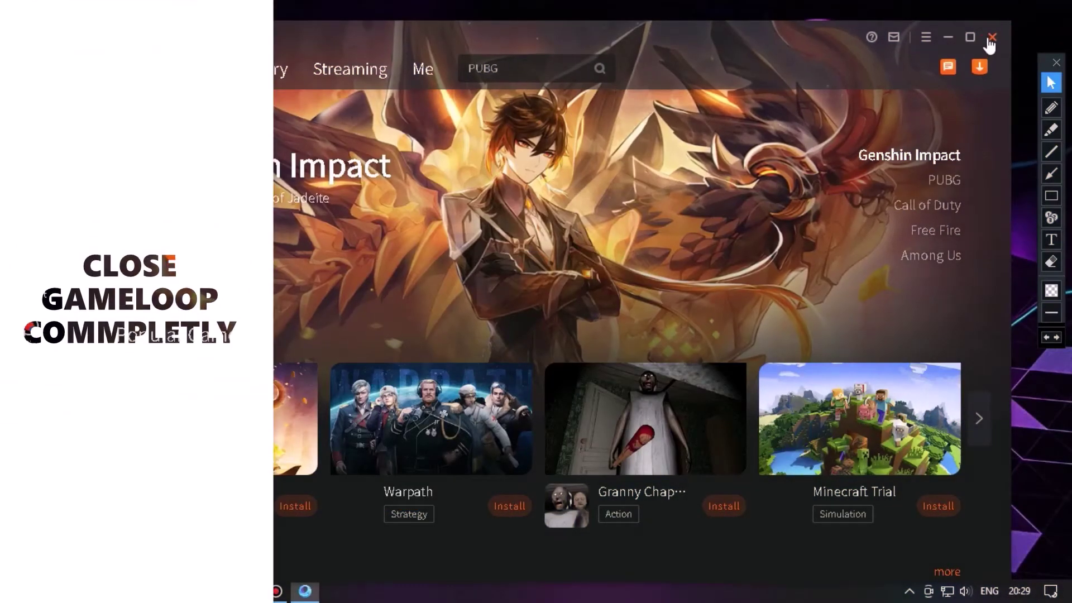
click(989, 38)
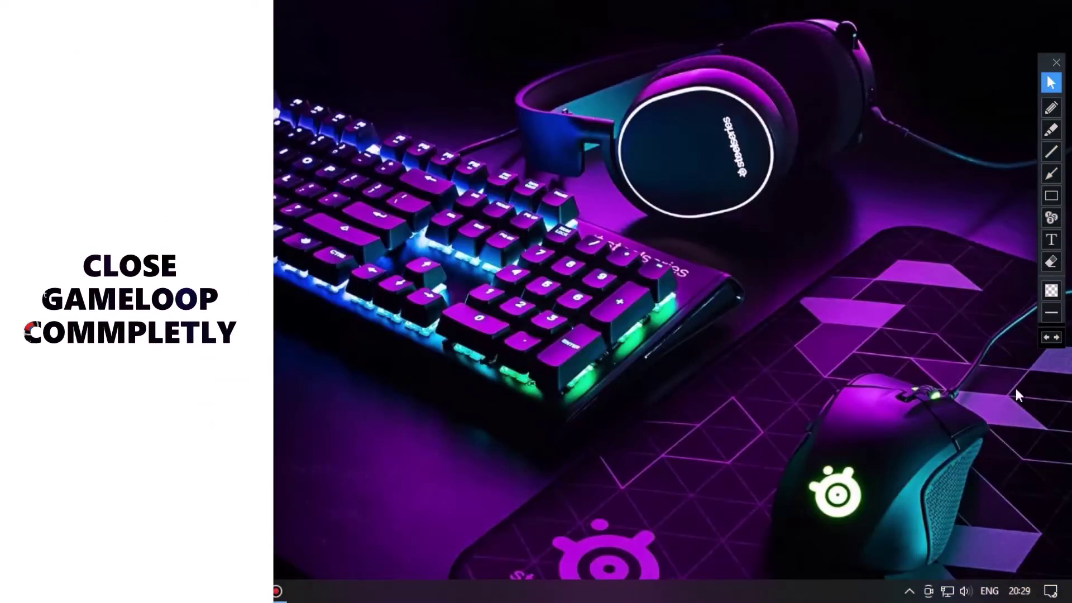
Step: Annotate the screen with a white arrow pointing at the hidden tray icons, and clear it
click(1052, 174)
mouse_move(838, 488)
mouse_down()
mouse_move(909, 583)
mouse_move(905, 568)
mouse_up()
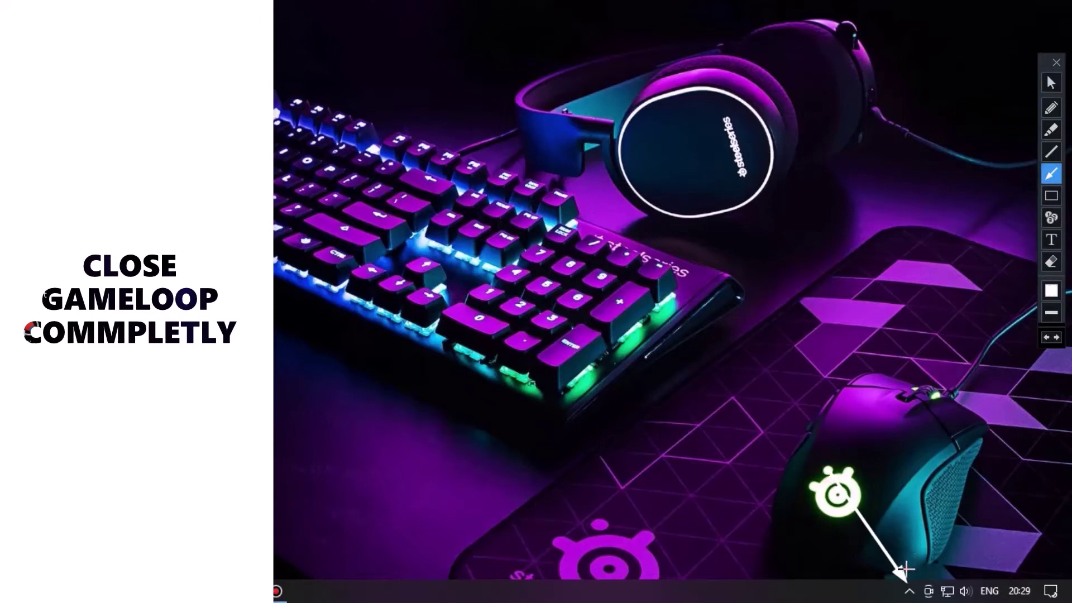
click(1052, 84)
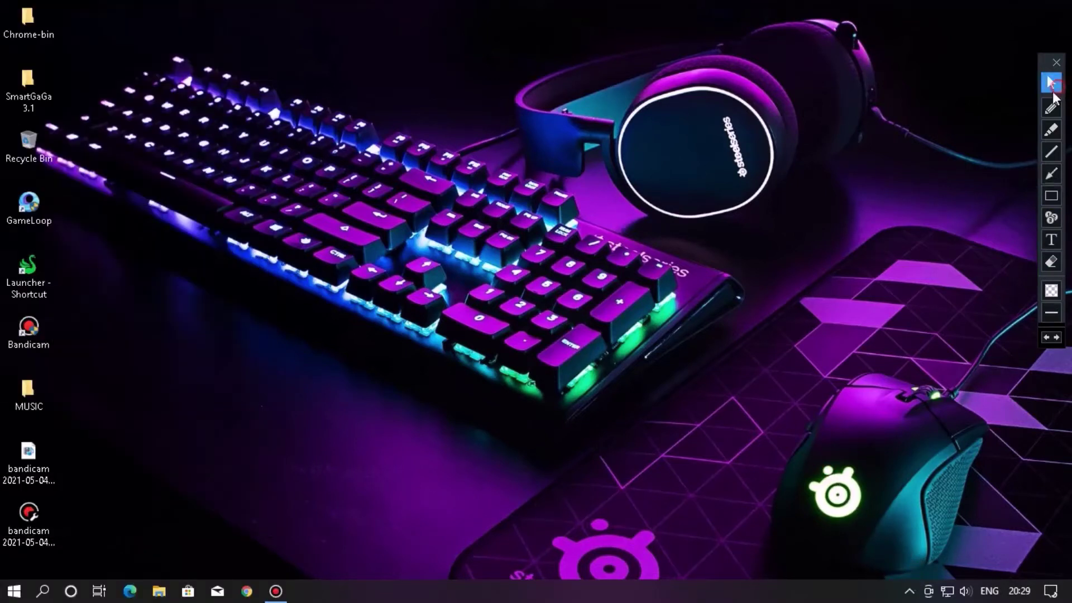
Step: Quit the GameLoop instance still running among the hidden system tray icons
click(909, 591)
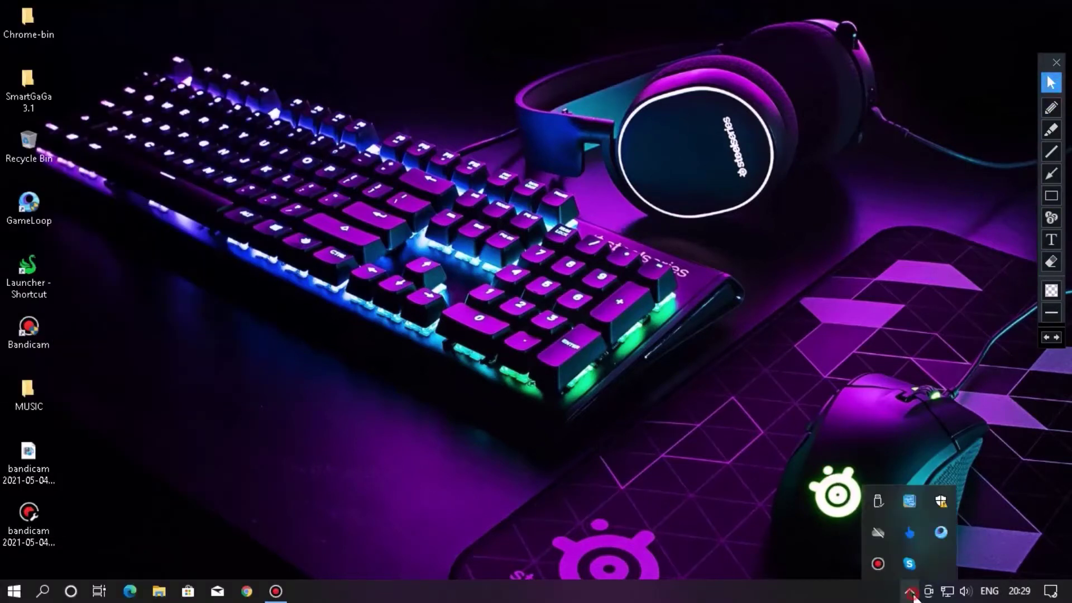
right_click(936, 537)
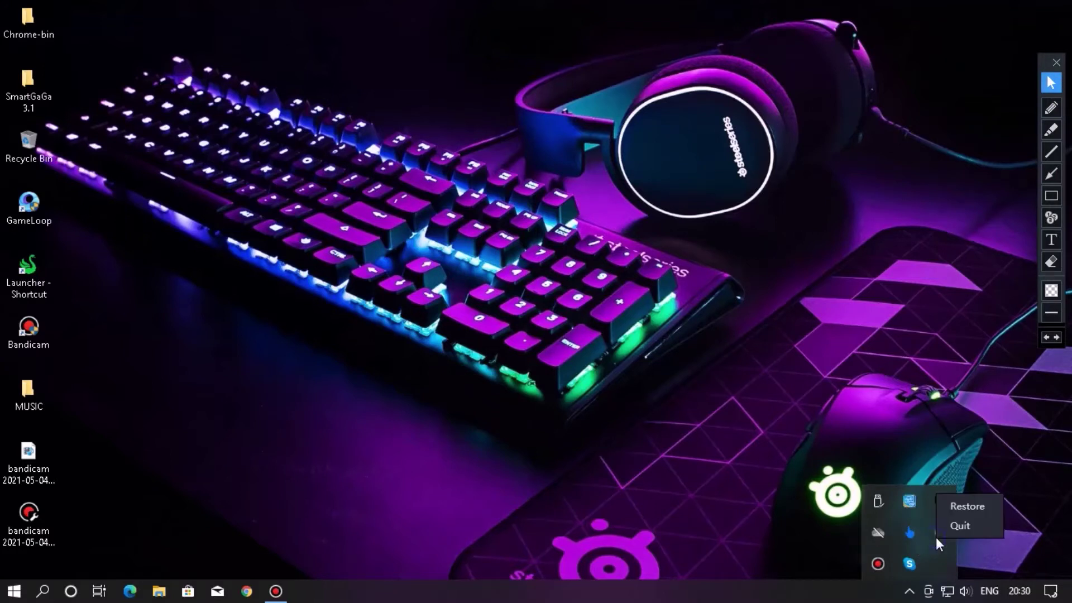
click(966, 525)
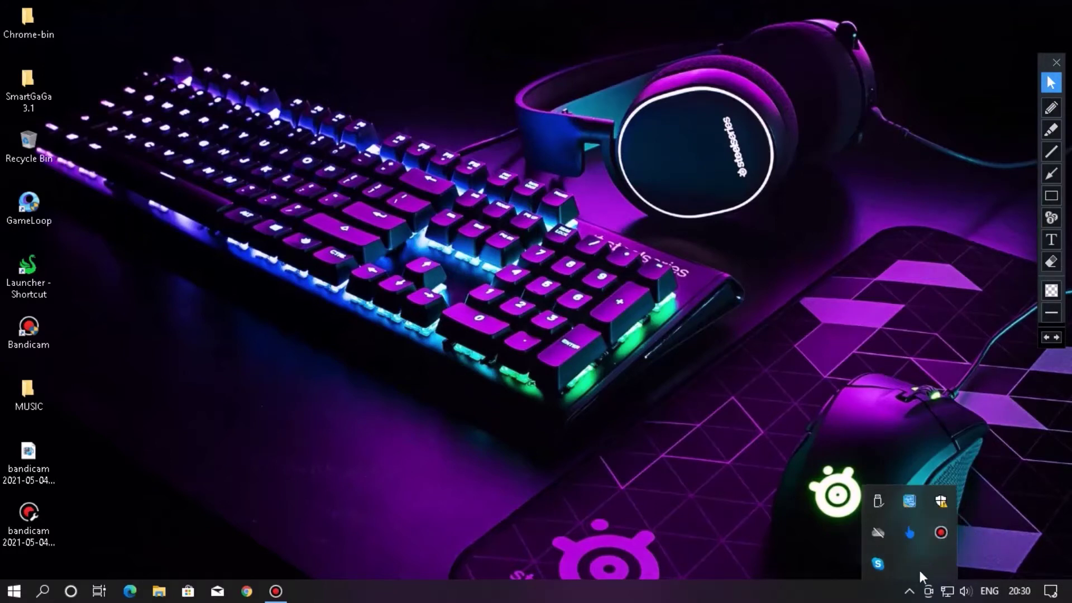
click(909, 592)
right_click(596, 349)
click(604, 397)
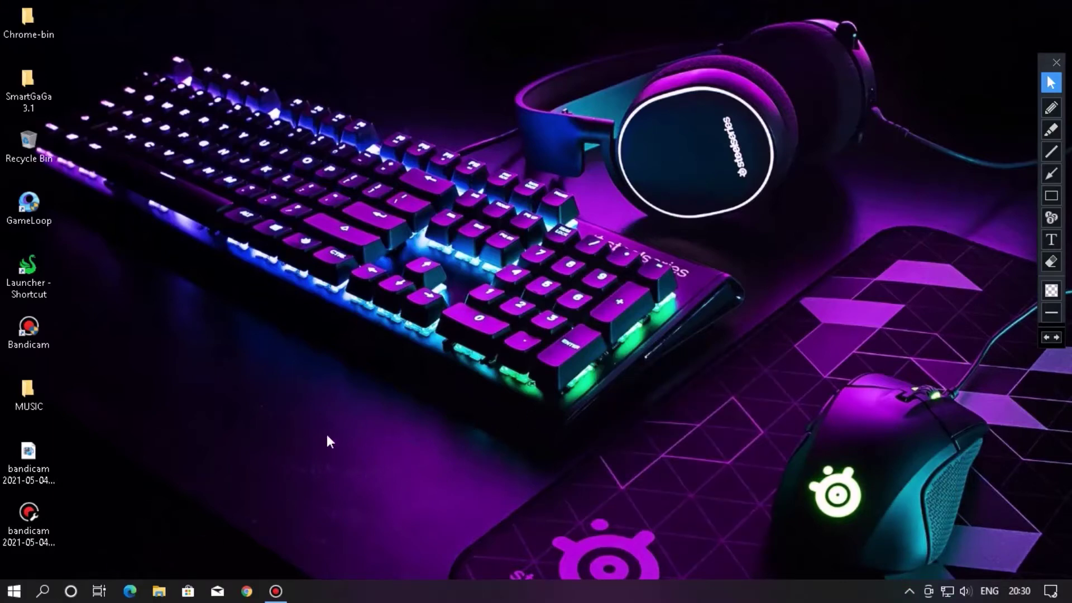
Step: Search Windows for "con" and open Control Panel
key(super)
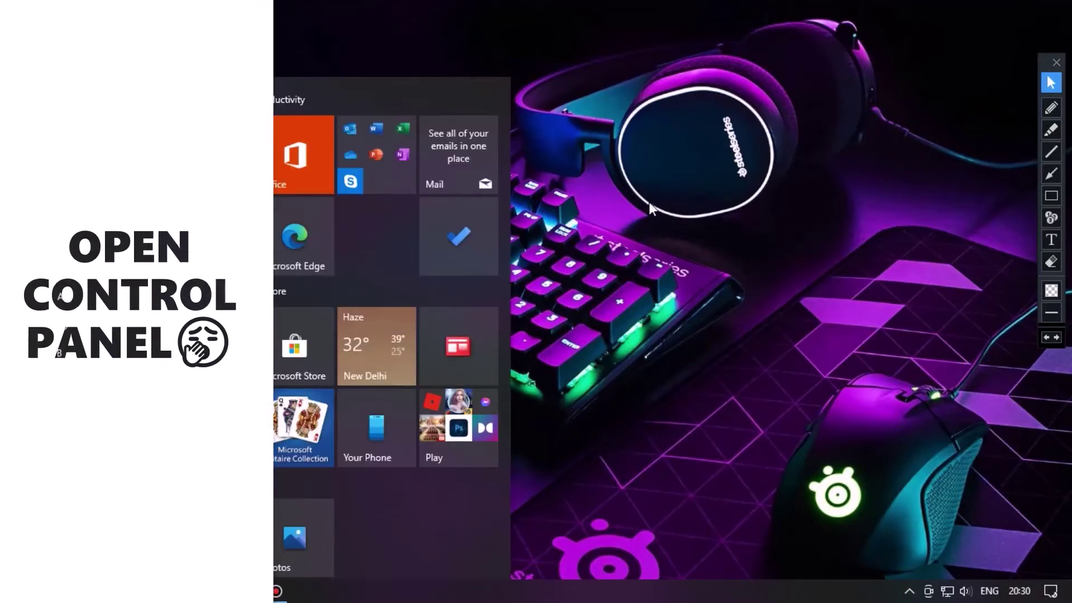
text(con)
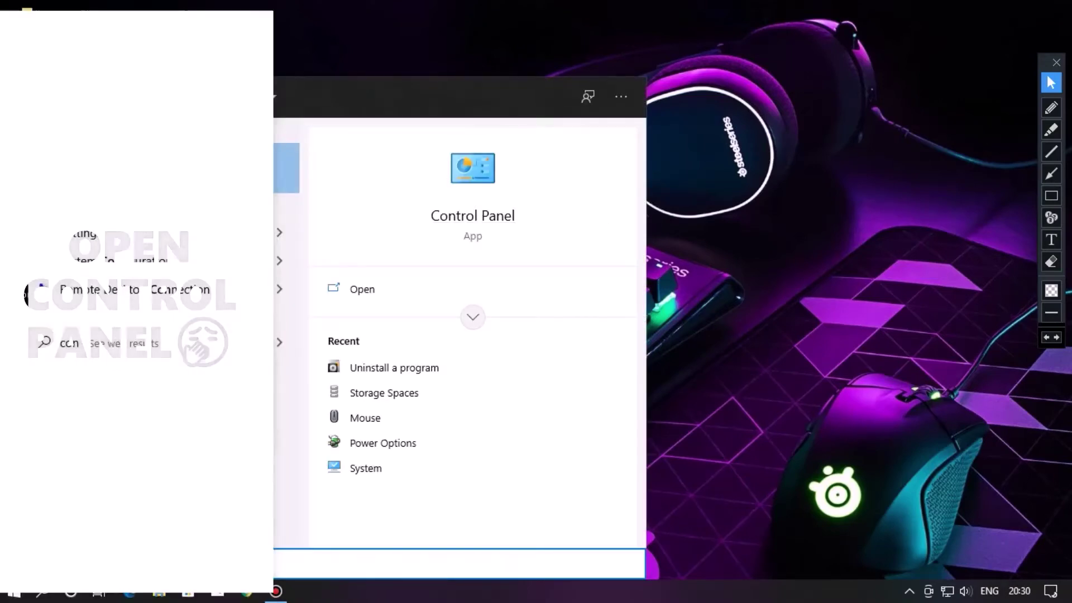
click(131, 175)
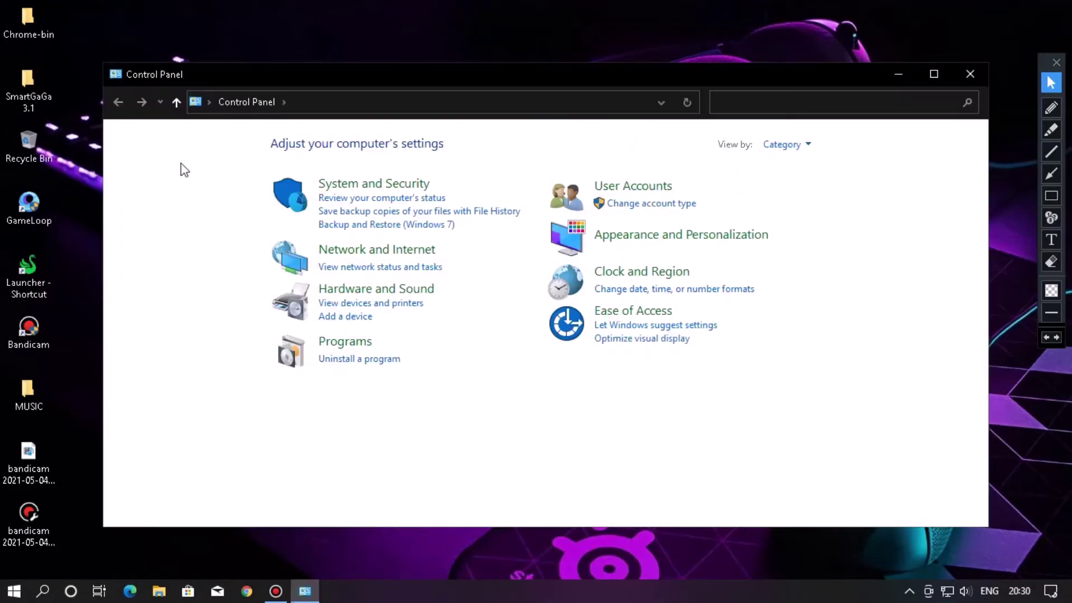
Step: Annotate the Programs category with a blue arrow, and clear the annotation
click(1051, 175)
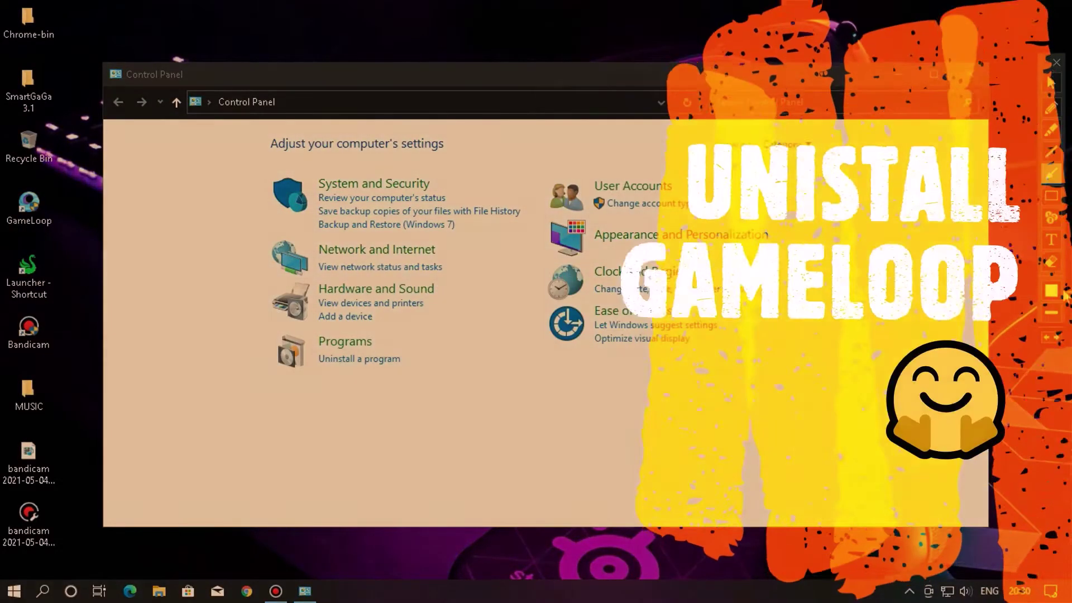
click(1051, 291)
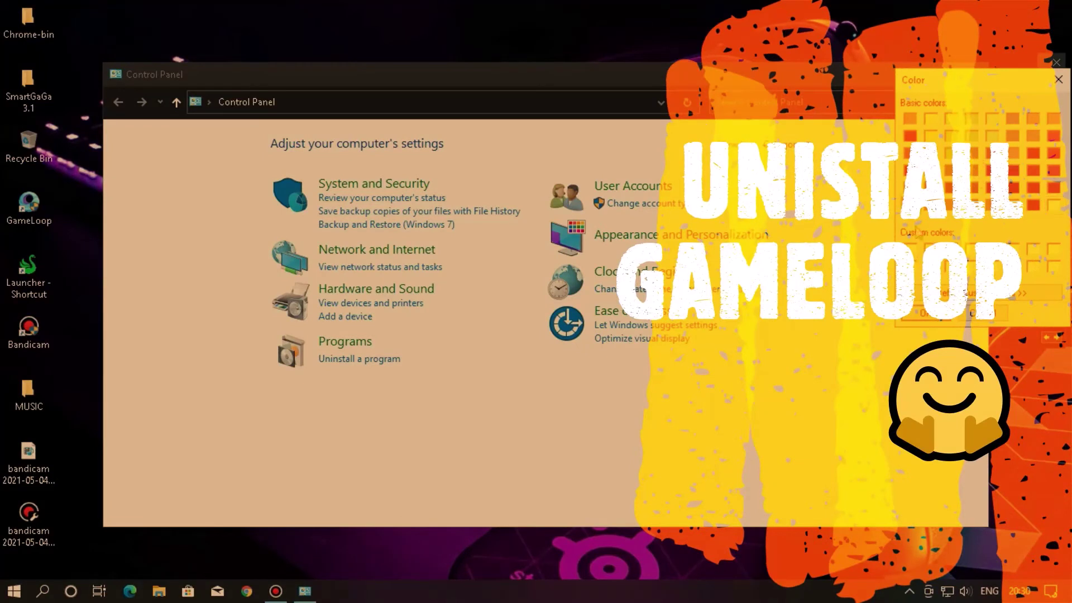
click(930, 316)
drag(479, 256, 387, 347)
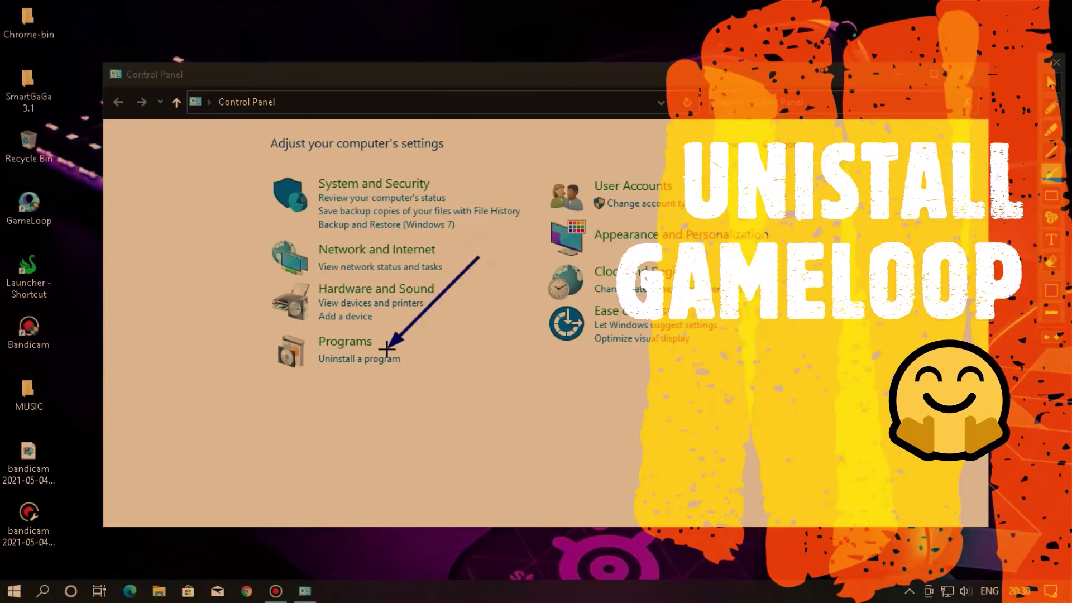
key(ctrl+z)
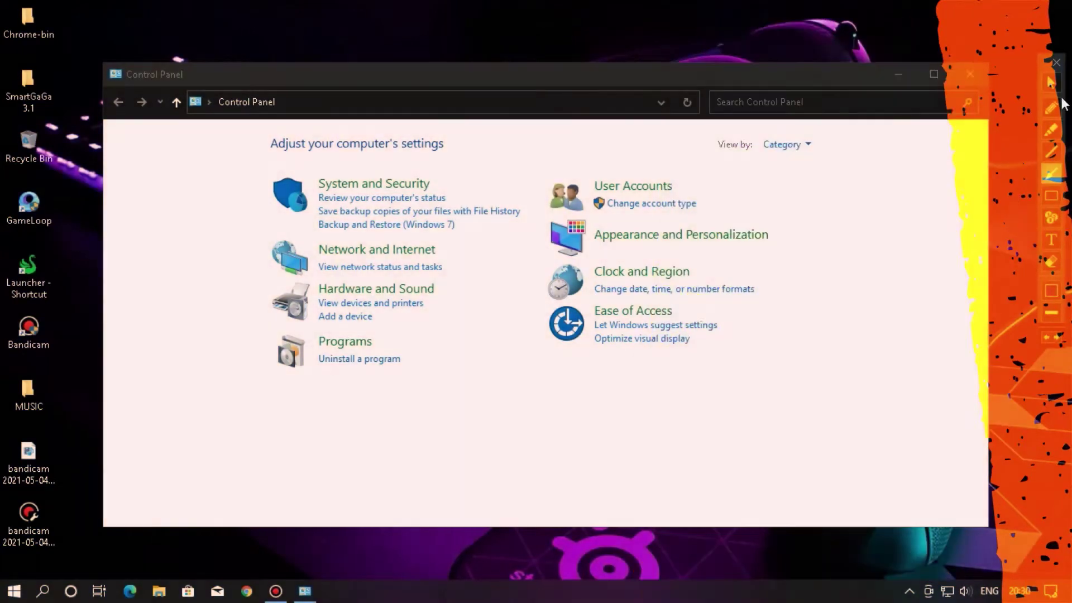
key(Escape)
Step: Open the list of installed programs to uninstall from
click(370, 358)
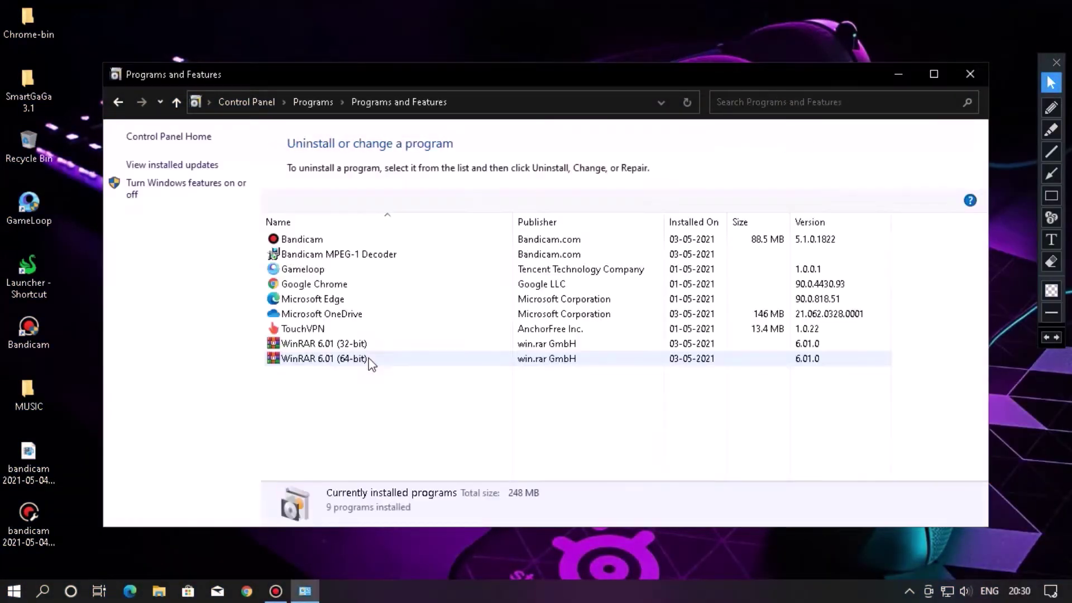
Step: Mark the Gameloop entry with an annotation rectangle, and clear it
key(r)
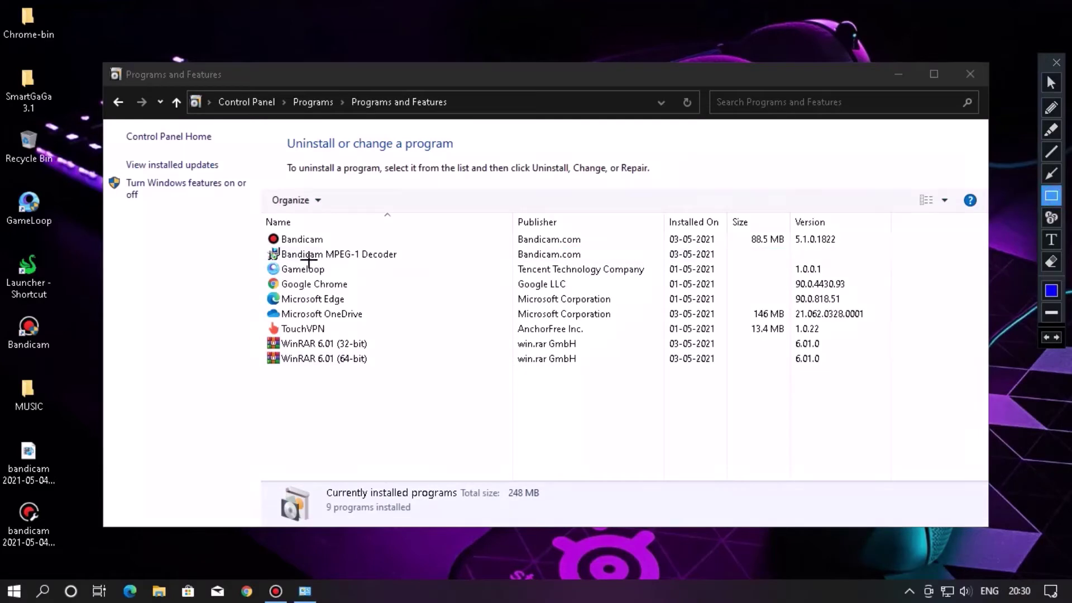
mouse_move(263, 258)
mouse_down()
mouse_move(276, 271)
mouse_move(354, 278)
mouse_move(839, 277)
mouse_up()
click(1052, 82)
Step: Launch the uninstaller for Gameloop from the installed programs list
right_click(277, 267)
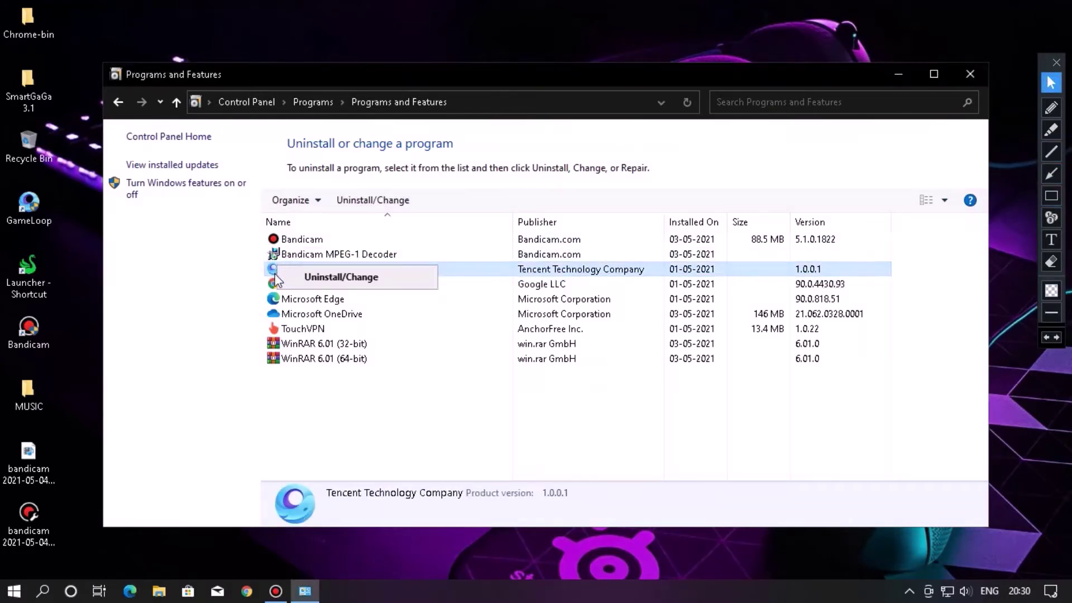
click(1034, 182)
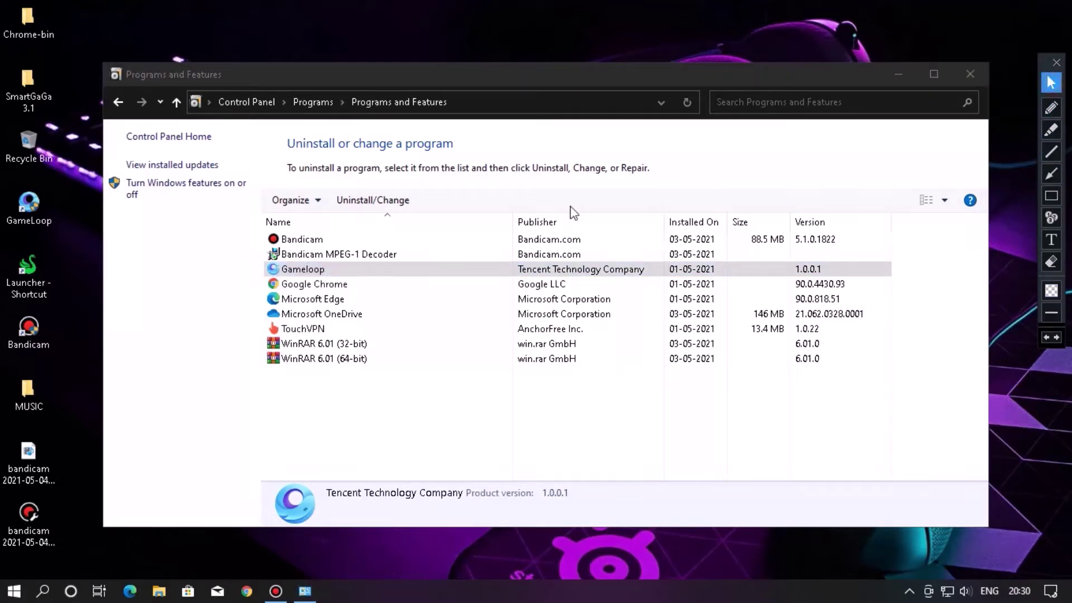
right_click(321, 272)
click(372, 284)
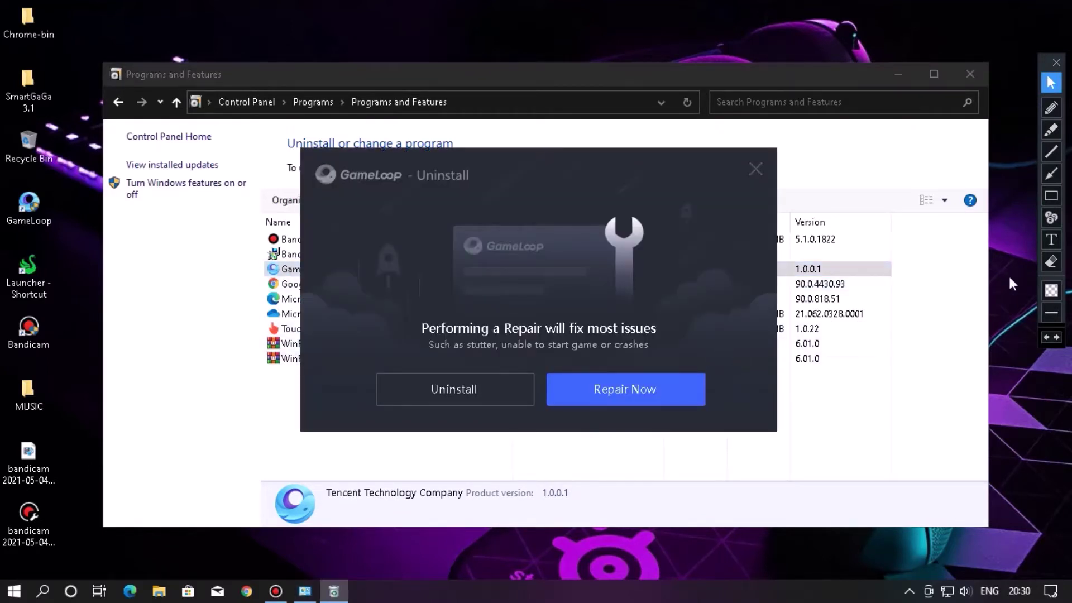
Step: Outline the Uninstall option with a yellow annotation rectangle, undo it, and return to normal pointer mode
click(1051, 195)
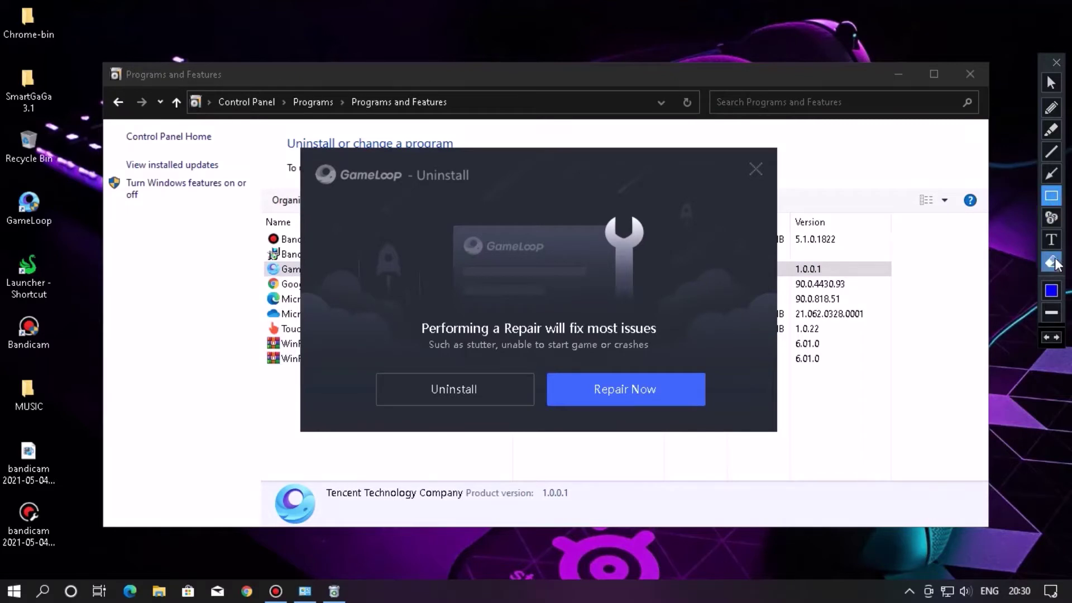
click(1051, 291)
click(931, 135)
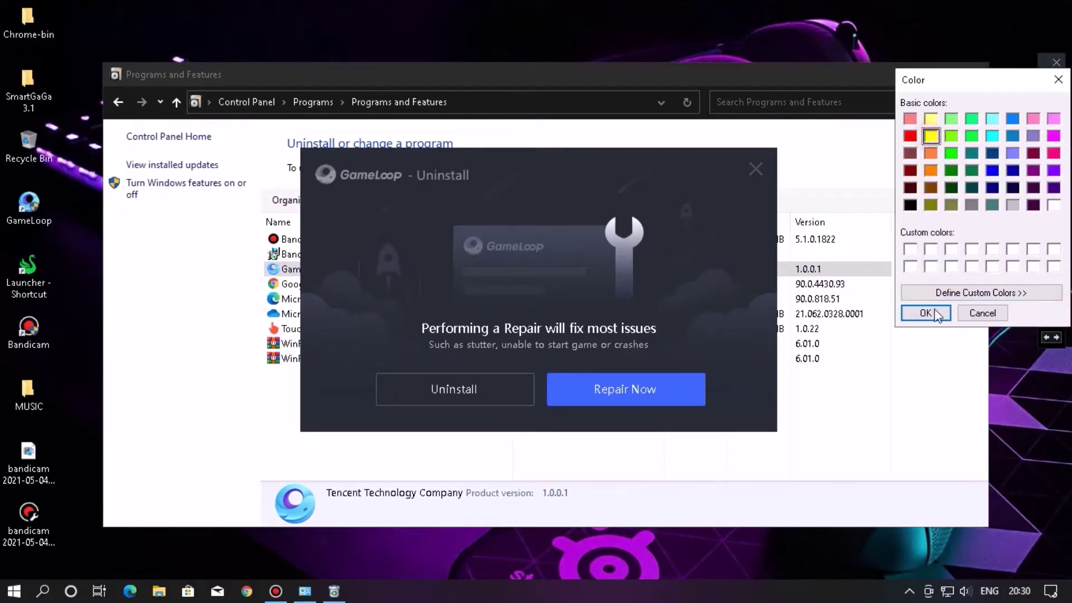
click(925, 313)
mouse_move(354, 358)
mouse_down()
mouse_move(416, 407)
mouse_move(542, 423)
mouse_up()
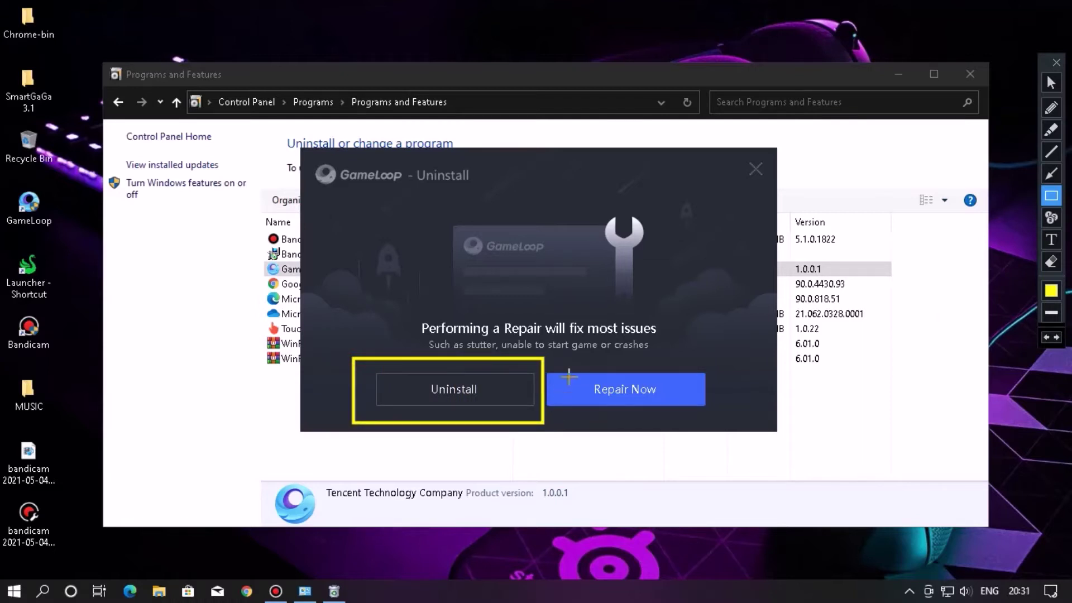
key(ctrl+z)
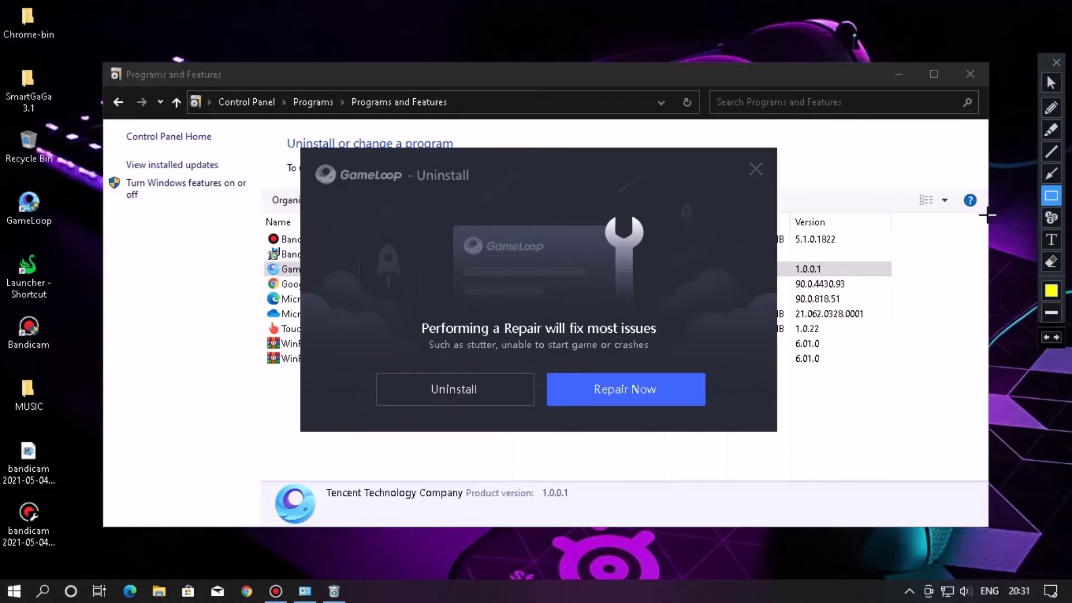
click(1052, 82)
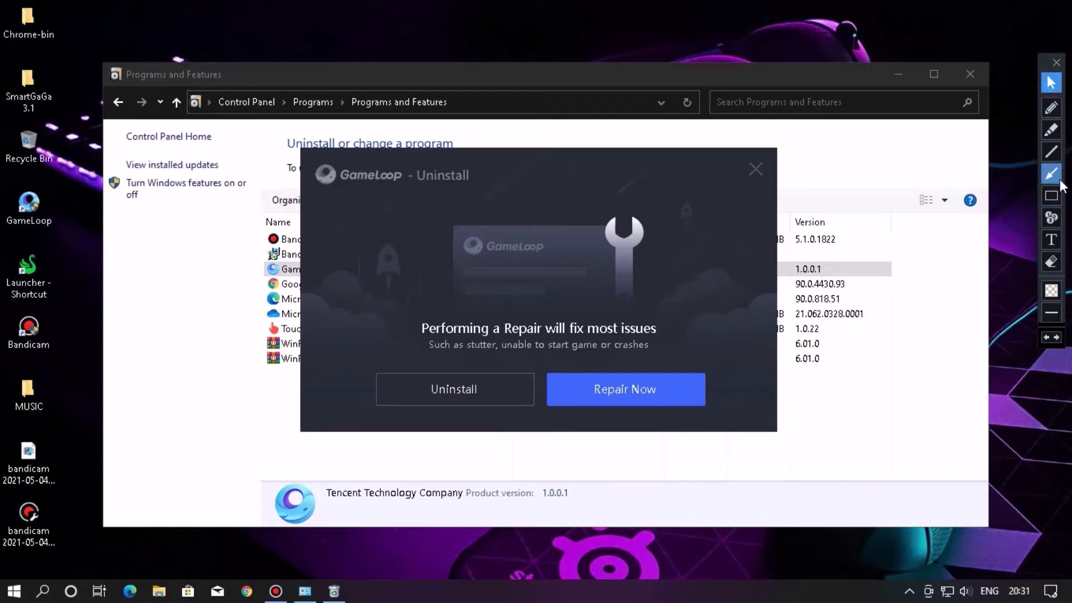
Step: Choose uninstalling GameLoop instead of repairing it, and check all six feedback reasons
click(468, 390)
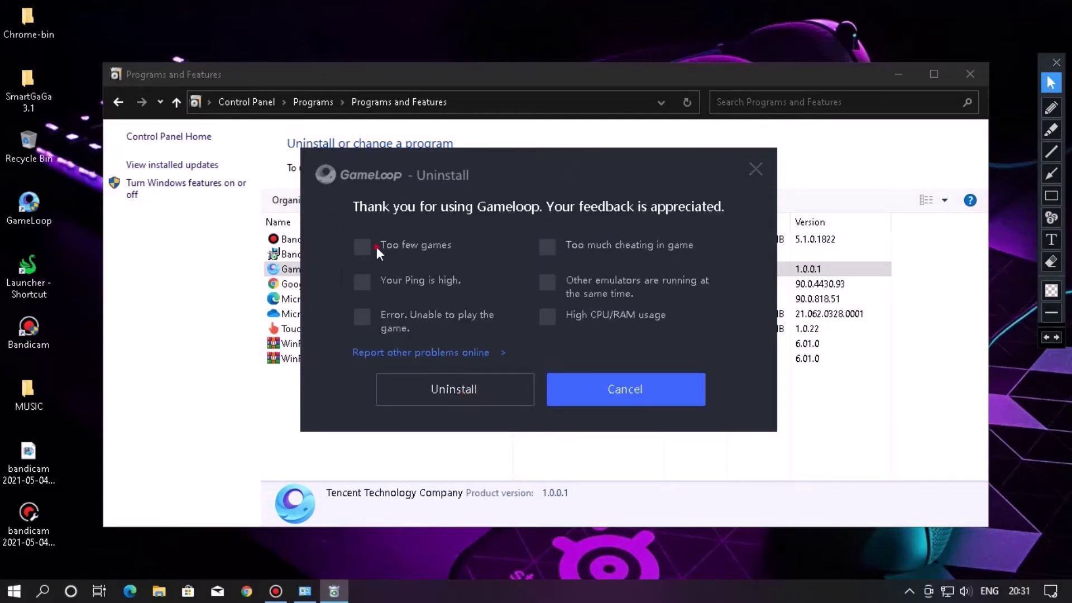
click(606, 251)
click(598, 285)
click(590, 322)
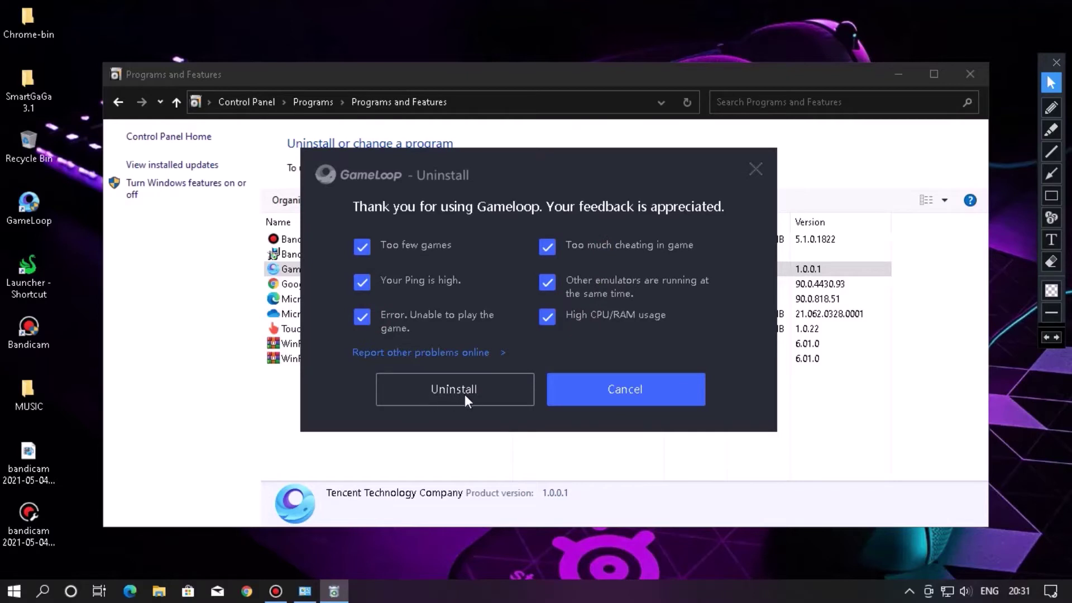
Step: Annotate the feedback page's Uninstall option with a blue arrow, and clear it
click(1051, 174)
drag(678, 279, 519, 366)
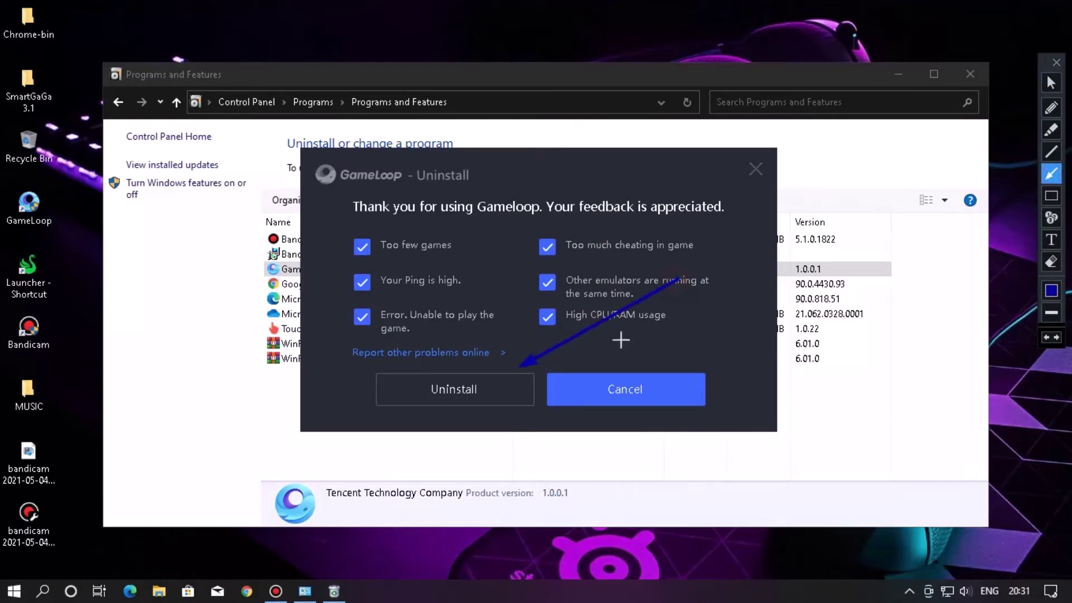
click(1052, 82)
Step: Run the GameLoop uninstall to completion, and close the uninstaller and the Programs and Features window
click(478, 387)
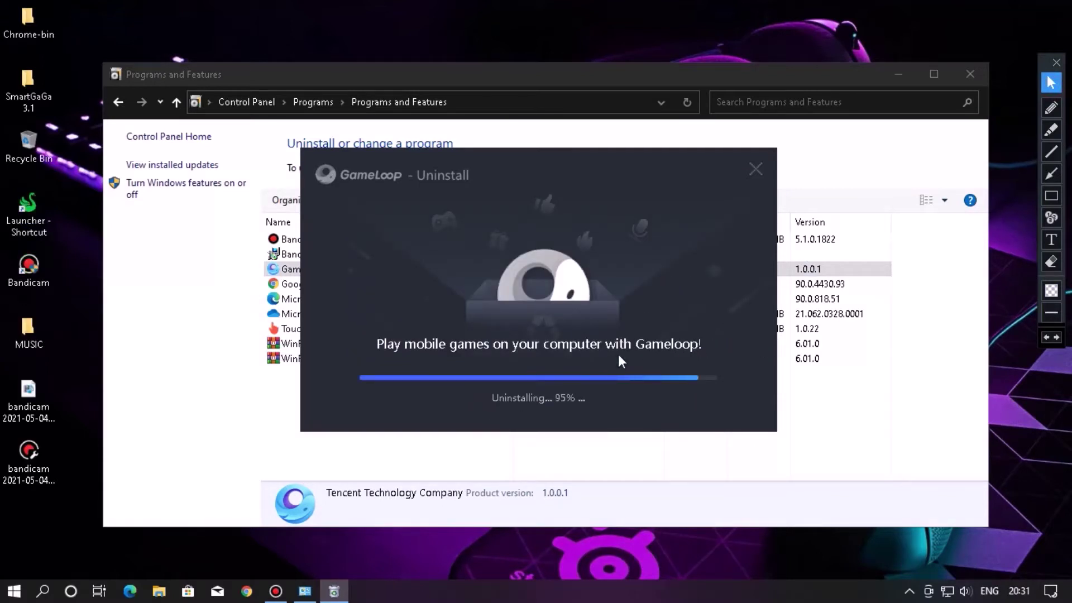
right_click(434, 43)
click(444, 56)
right_click(443, 56)
click(467, 103)
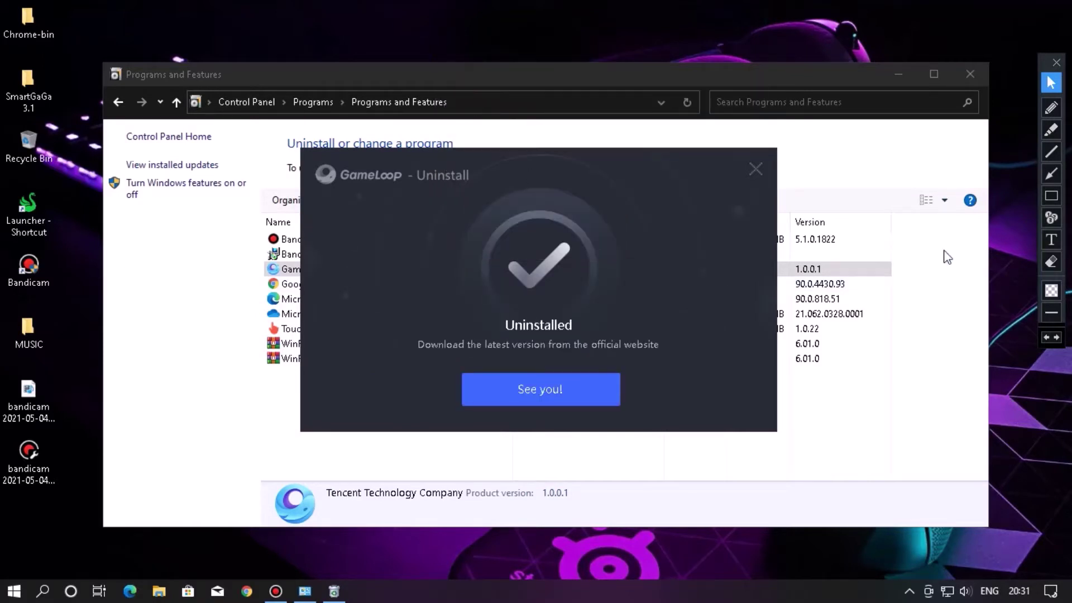
click(757, 169)
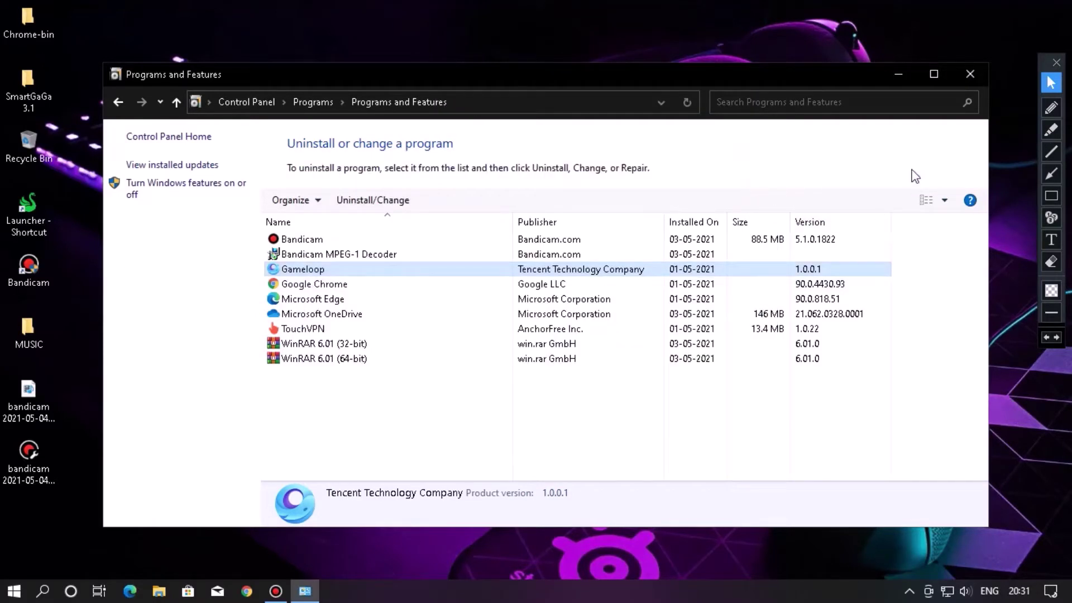
click(969, 74)
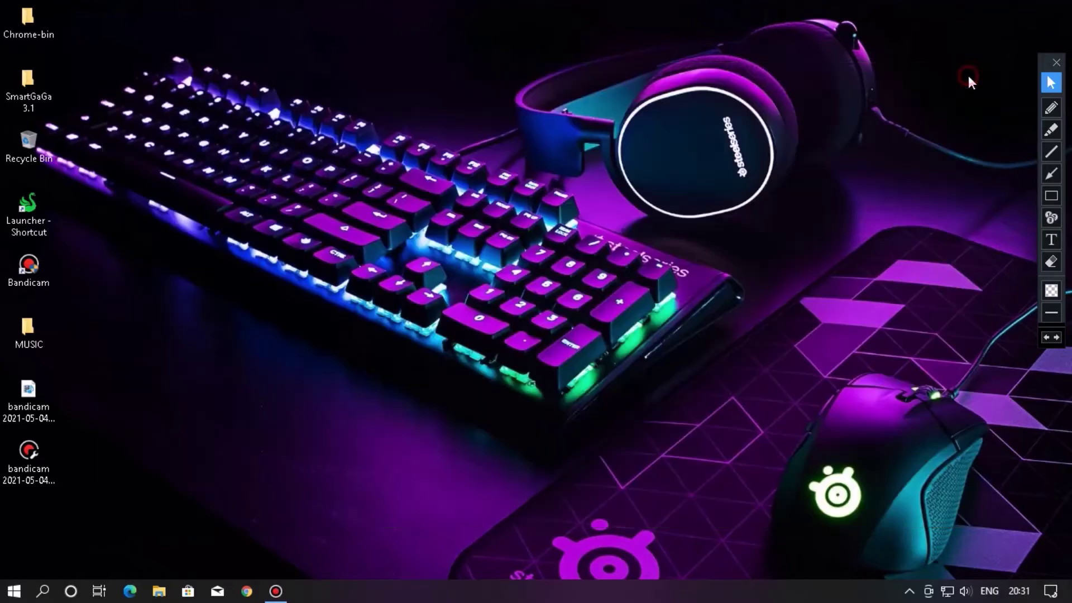
Step: Refresh the desktop and open the New Volume (D:) drive from This PC in File Explorer
right_click(319, 98)
click(344, 143)
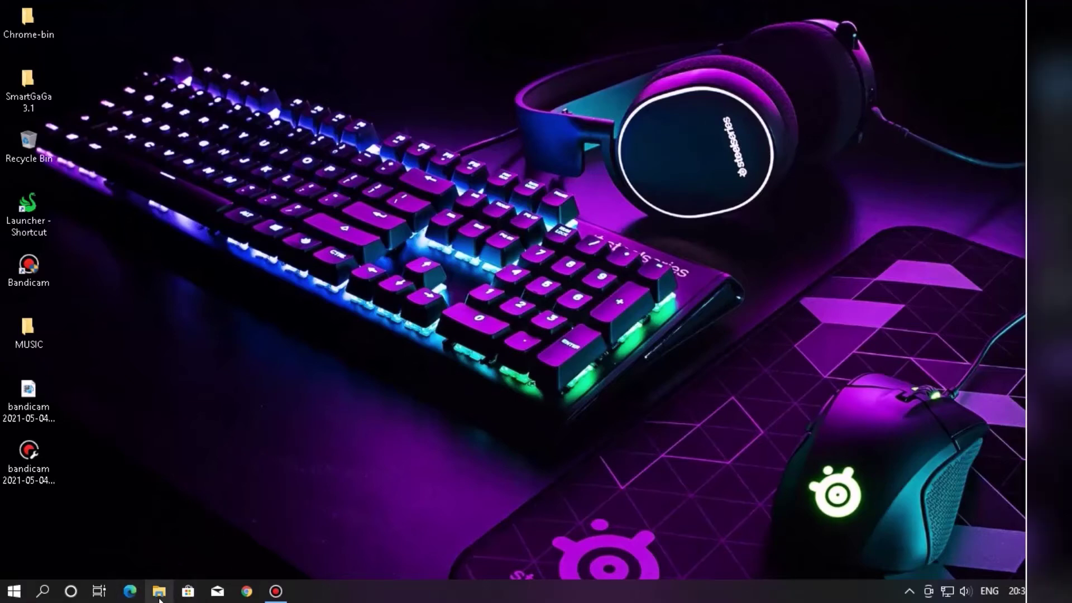
click(159, 592)
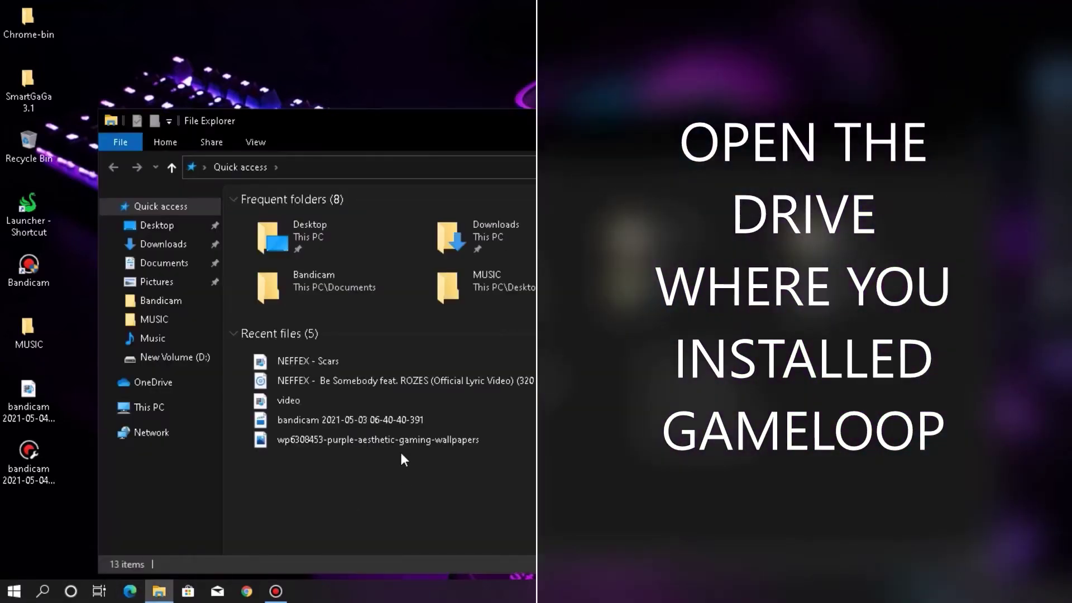
click(137, 408)
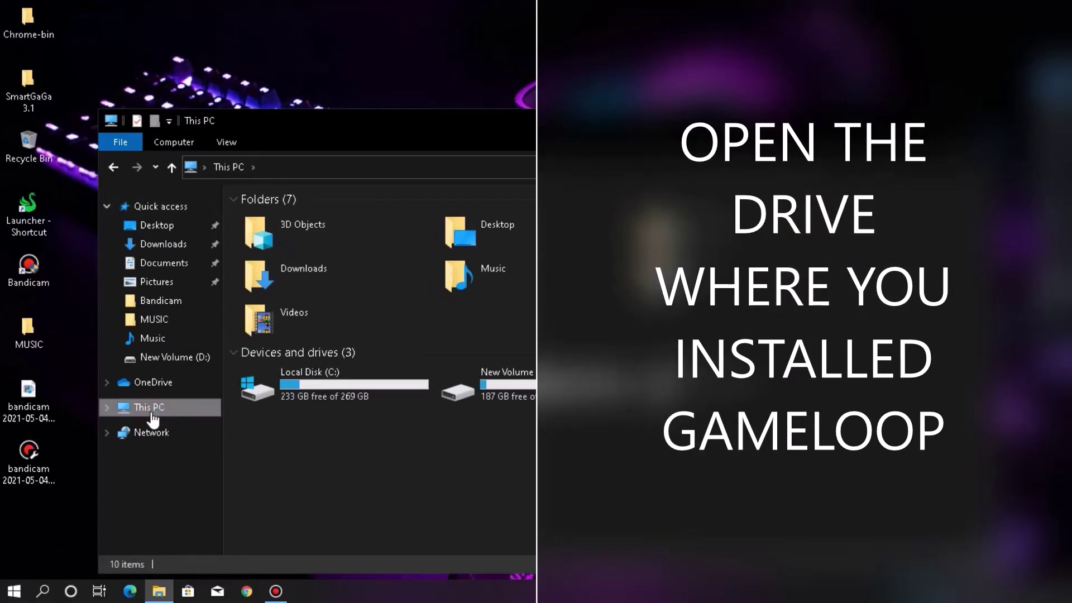
drag(344, 456, 488, 367)
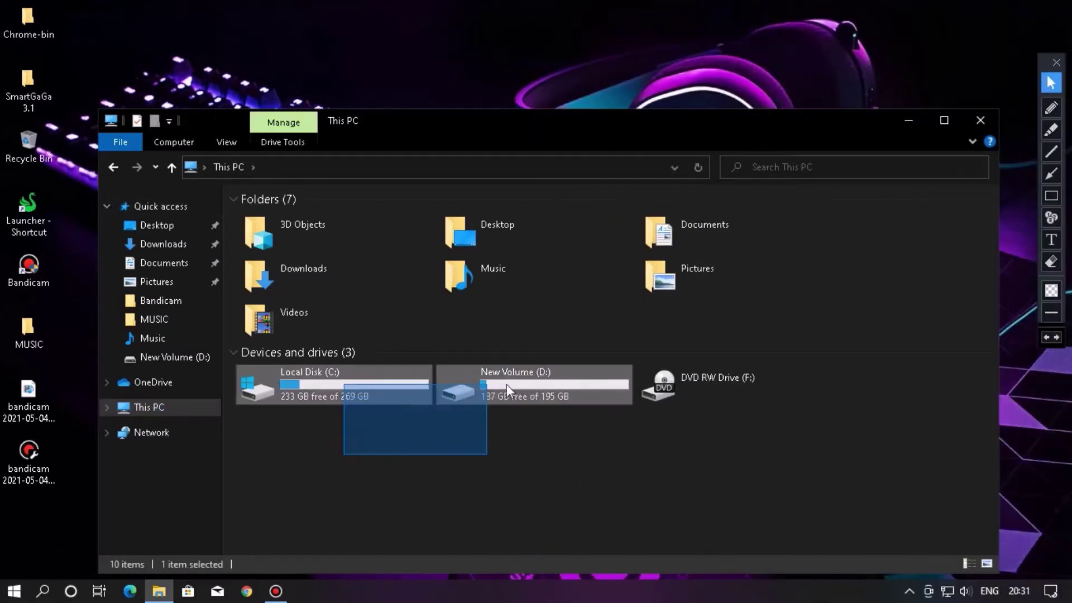
drag(400, 402, 472, 485)
click(474, 485)
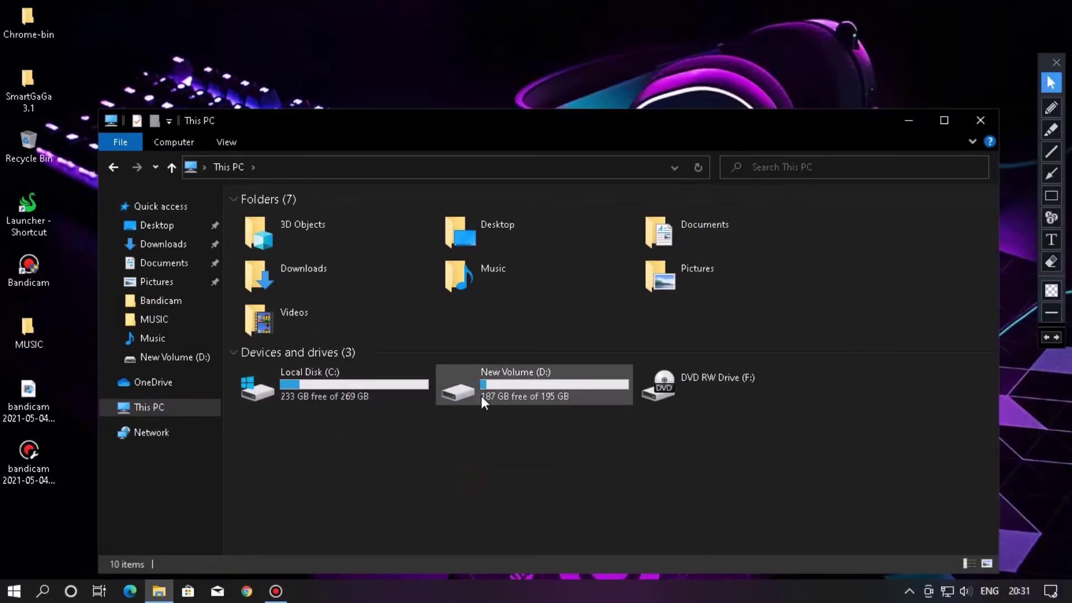
double_click(481, 391)
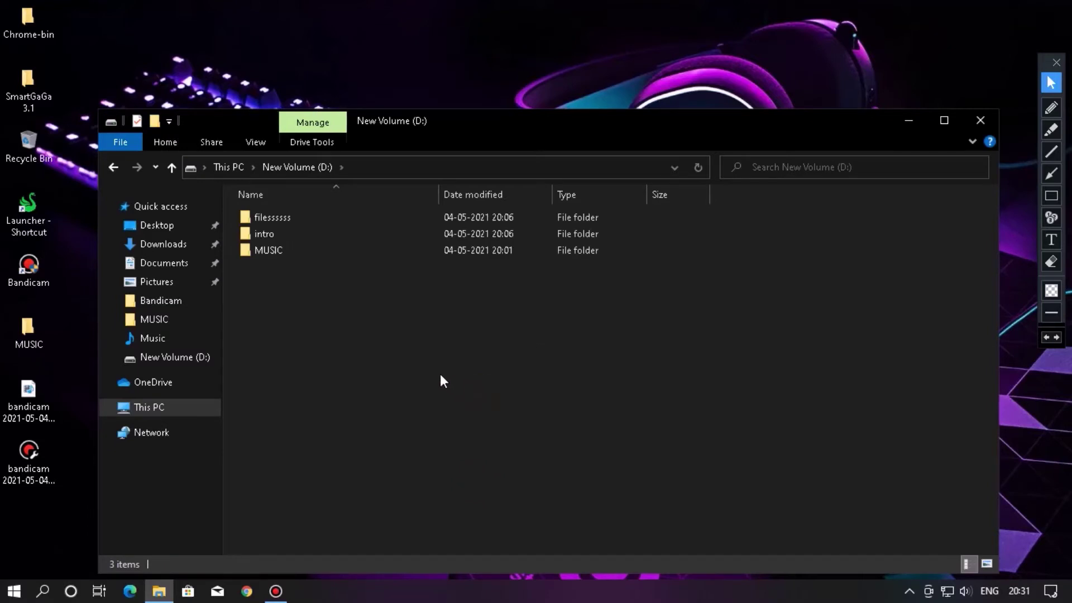
Step: Refresh the New Volume (D:) folder listing twice to check for leftover GameLoop folders
right_click(287, 284)
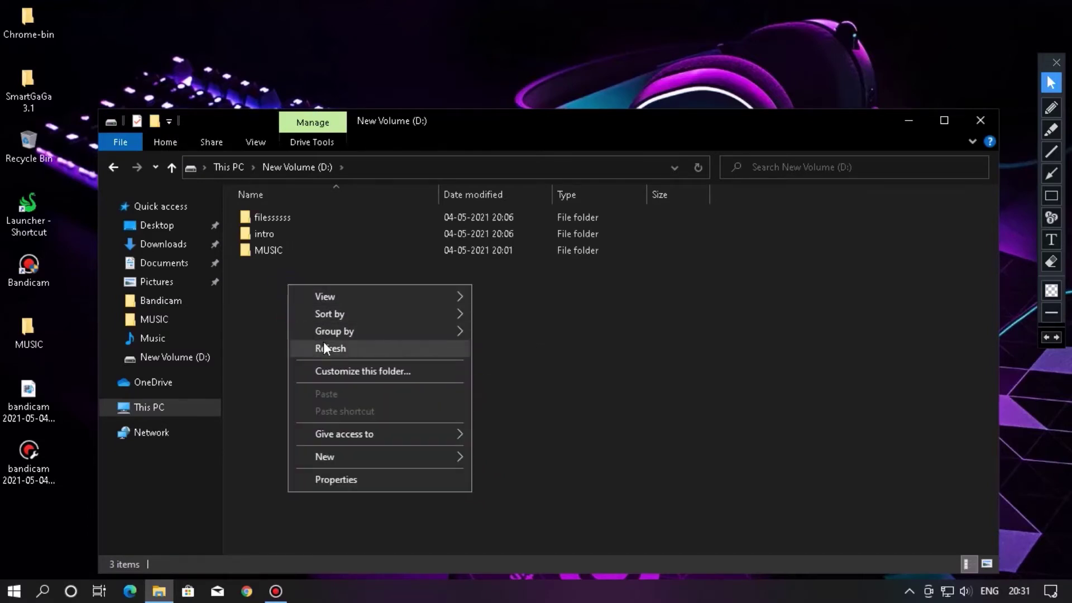
click(323, 345)
right_click(295, 289)
click(342, 350)
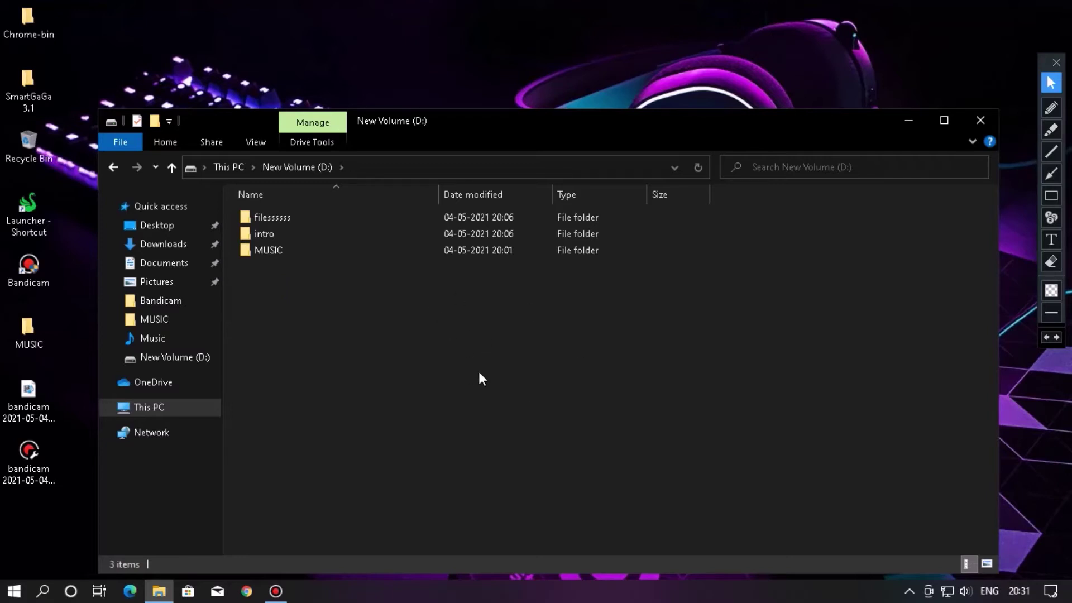
Step: Open Local Disk (C:) from This PC, return to normal pointer mode, and delete the Temp folder
click(185, 408)
double_click(323, 371)
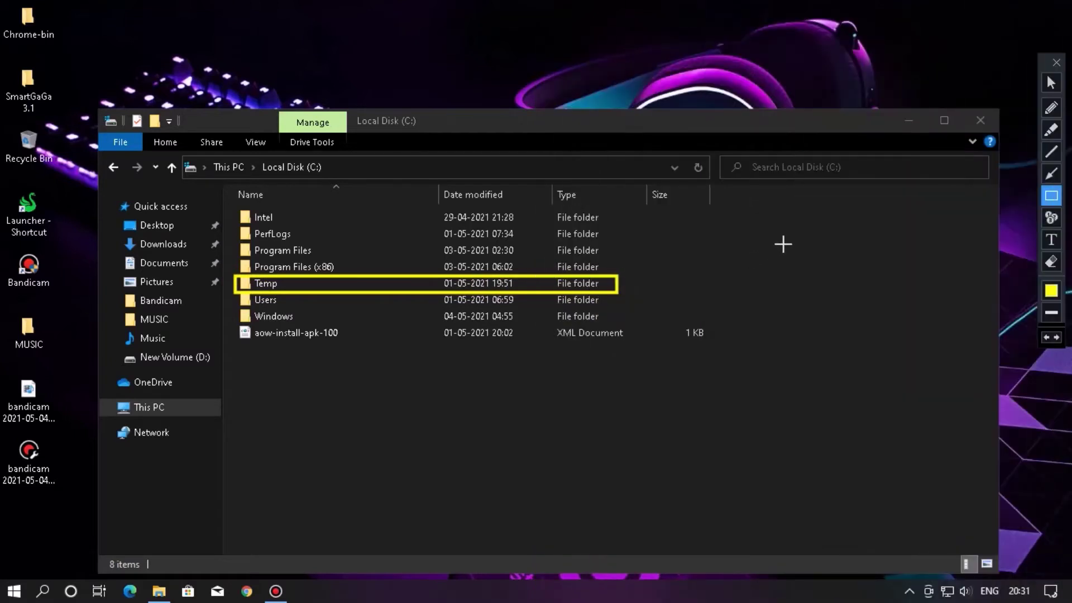
click(1052, 85)
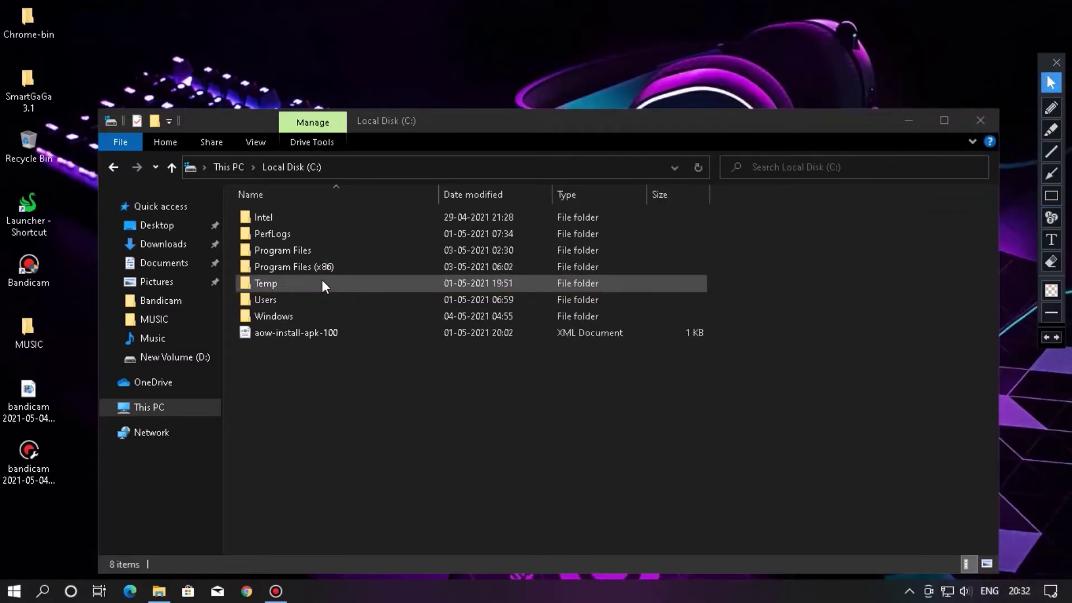
right_click(323, 282)
click(270, 281)
right_click(269, 282)
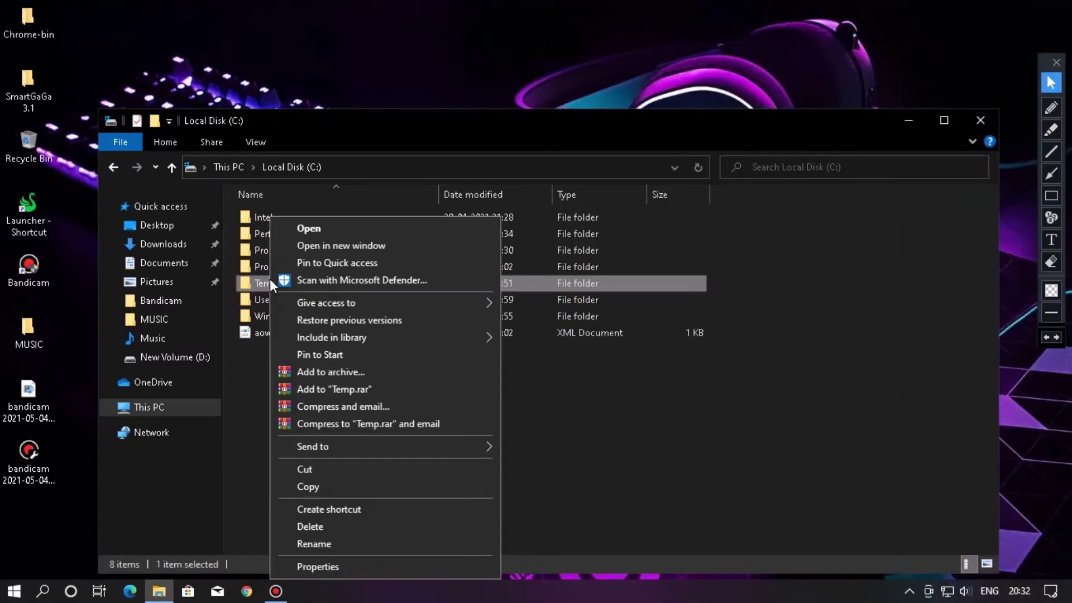
click(325, 521)
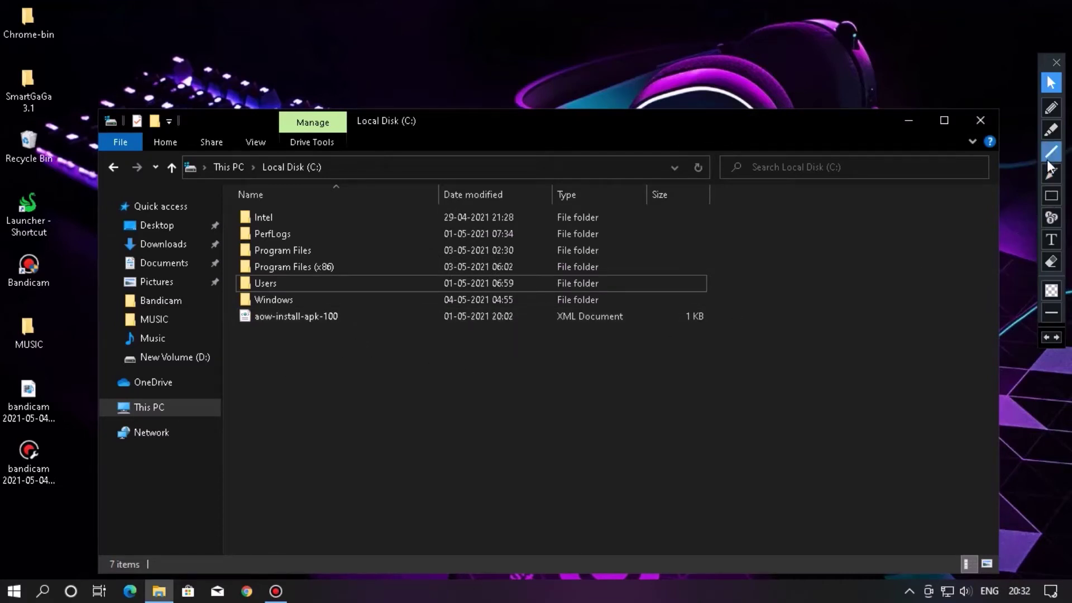
Step: Outline the aow-install-apk-100 file with a yellow annotation rectangle, undo it, and return to normal pointer mode
click(1052, 195)
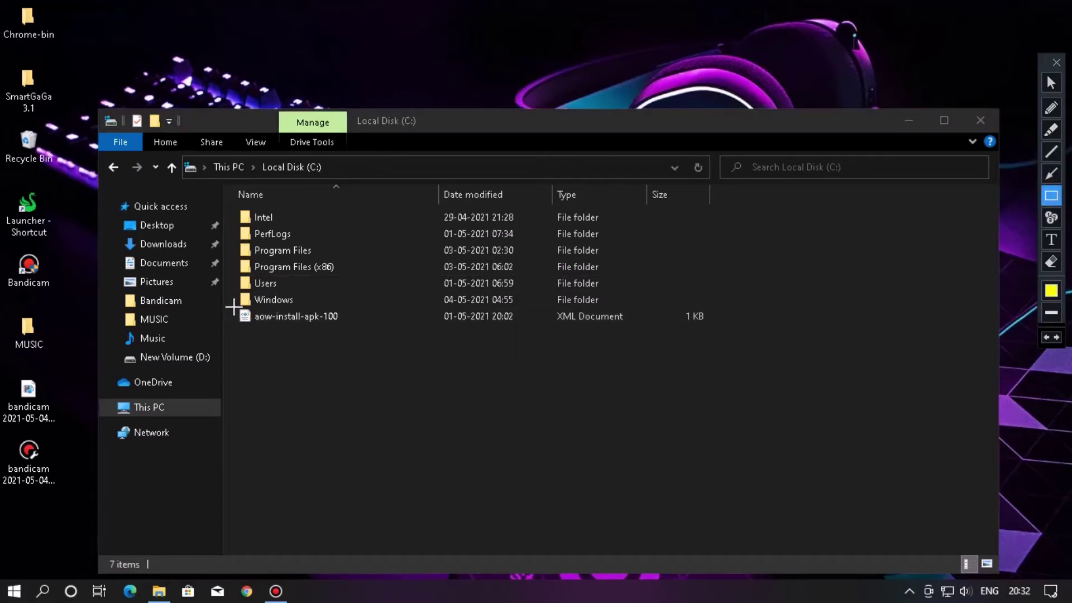
mouse_move(234, 306)
mouse_down()
mouse_move(278, 328)
mouse_move(717, 333)
mouse_up()
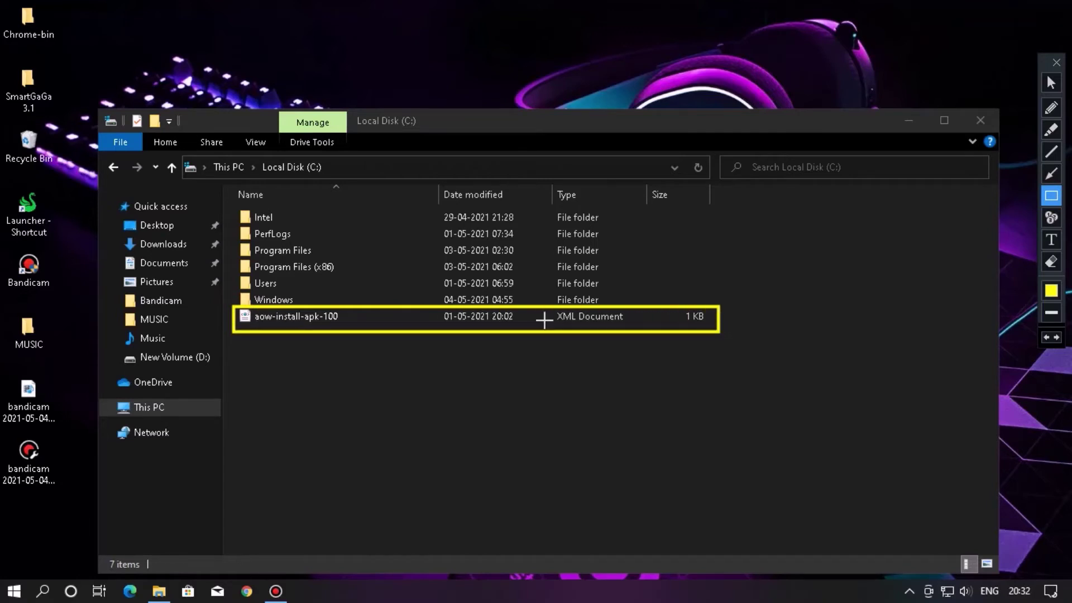
key(ctrl+z)
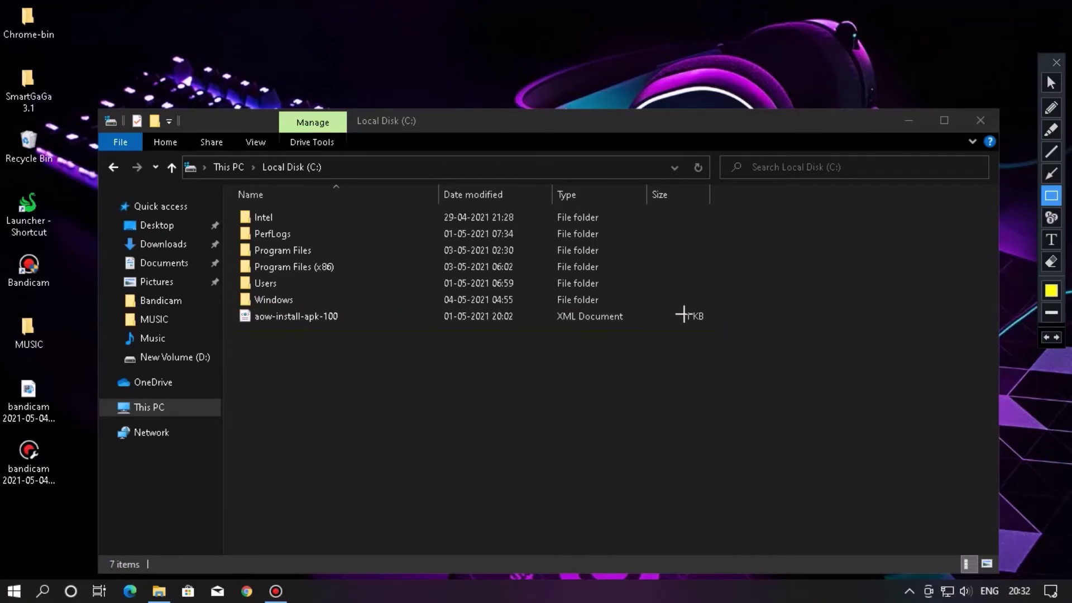
click(1052, 83)
Step: Delete the aow-install-apk-100 file from Local Disk (C:) with administrator permission, and refresh the folder
click(265, 317)
right_click(266, 317)
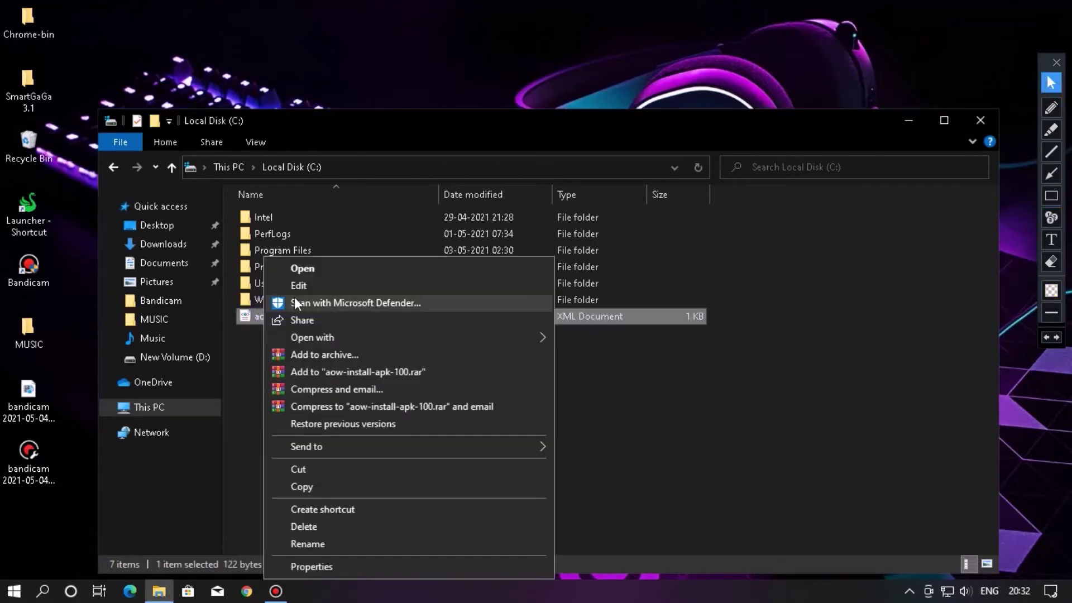
click(330, 530)
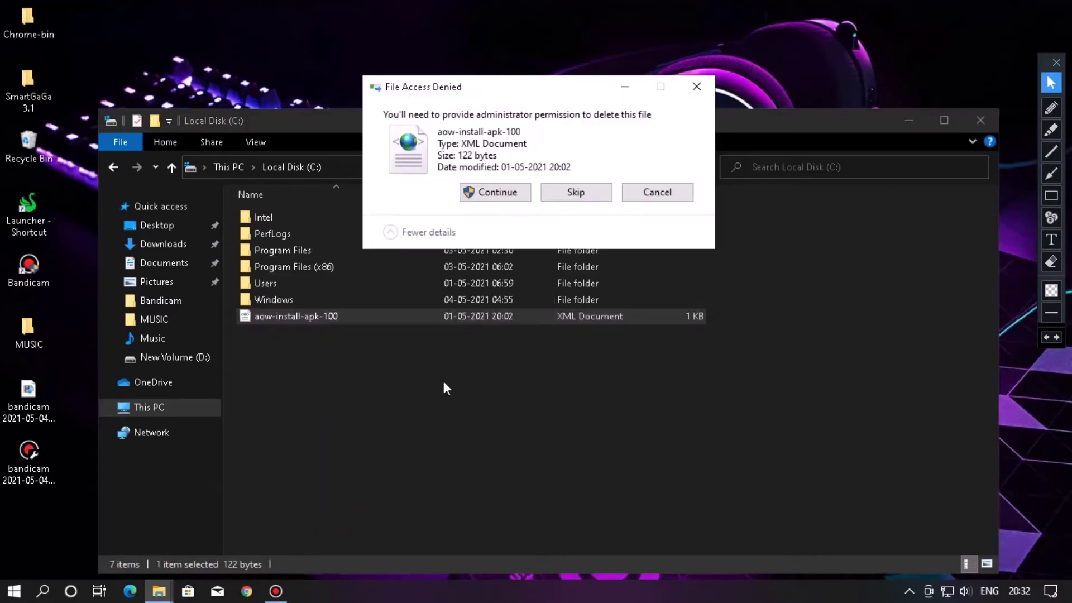
click(483, 194)
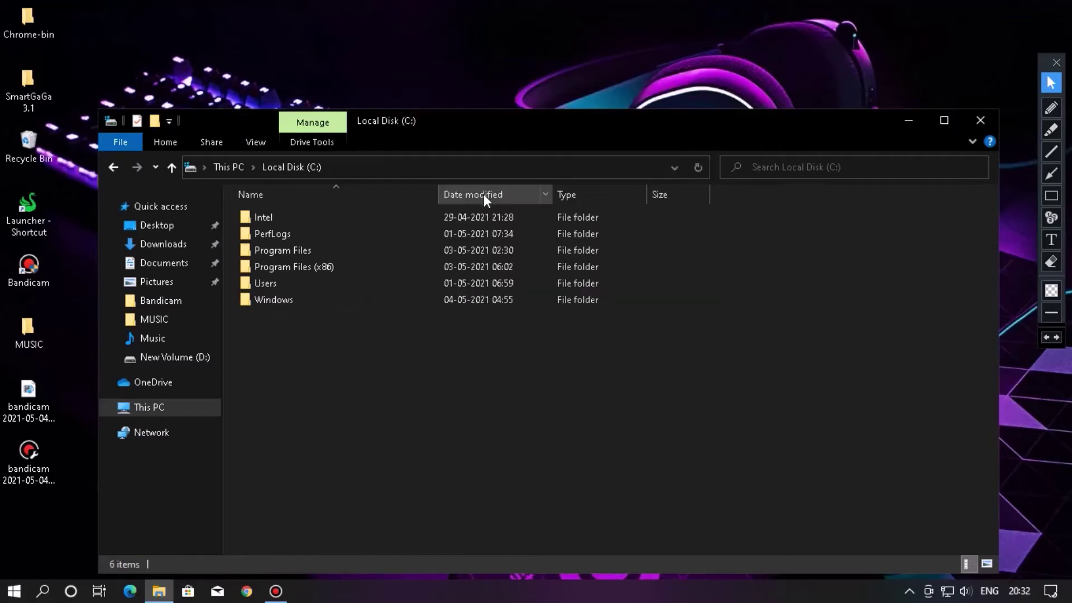
right_click(335, 338)
click(370, 398)
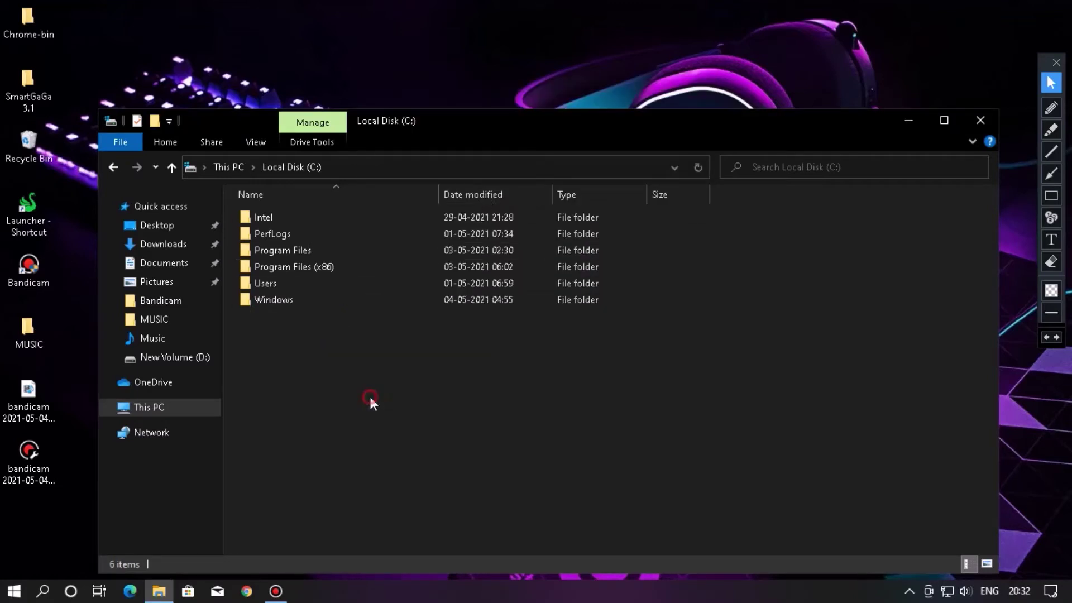
Step: Check the Program Files and Program Files (x86) folders on C: for GameLoop leftovers, and close File Explorer
double_click(295, 249)
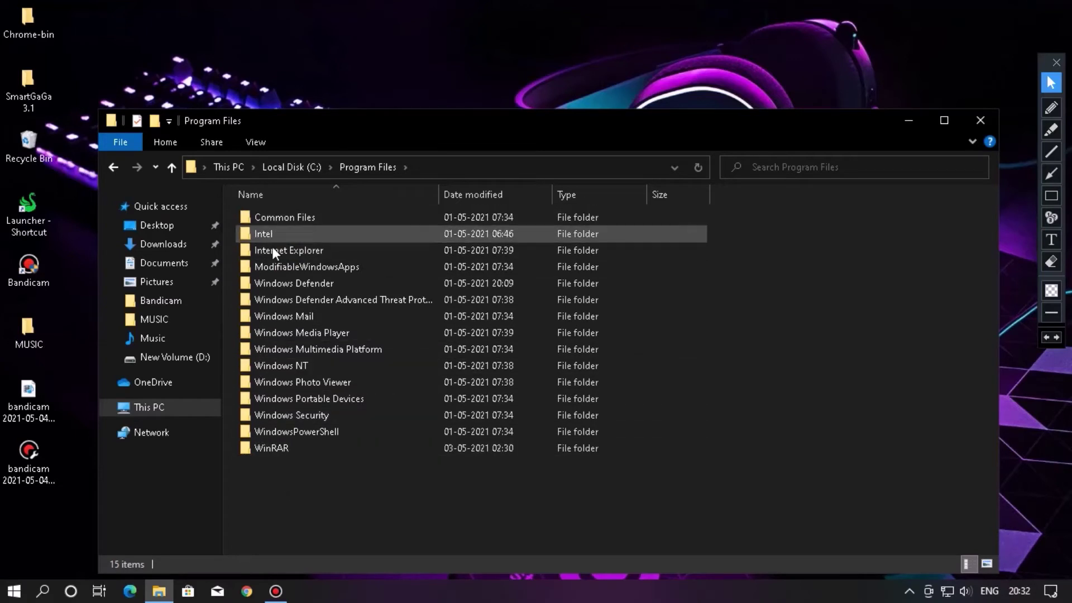
key(BackSpace)
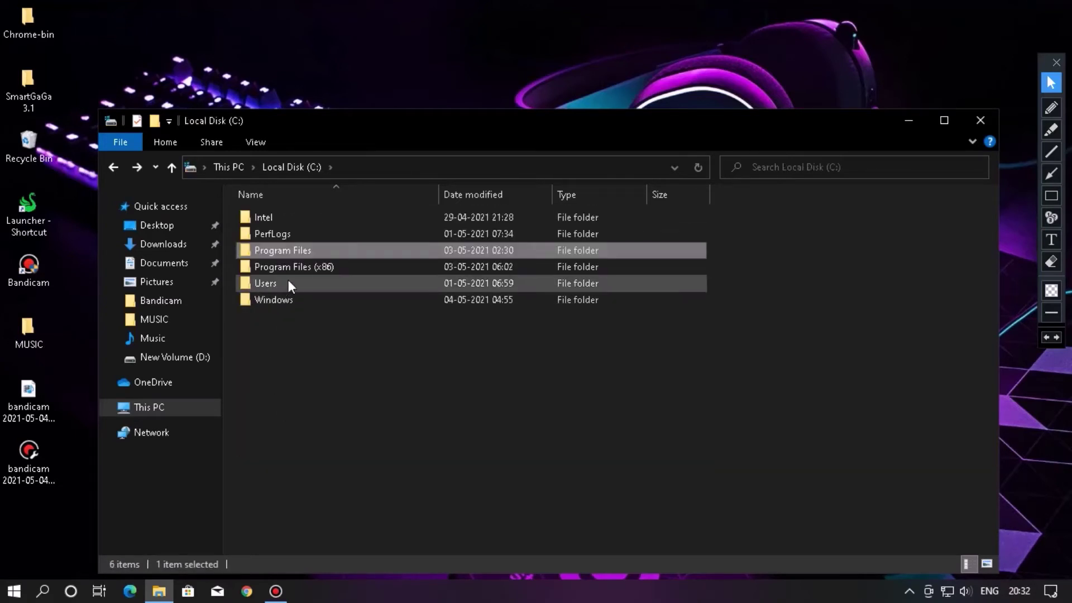
double_click(290, 269)
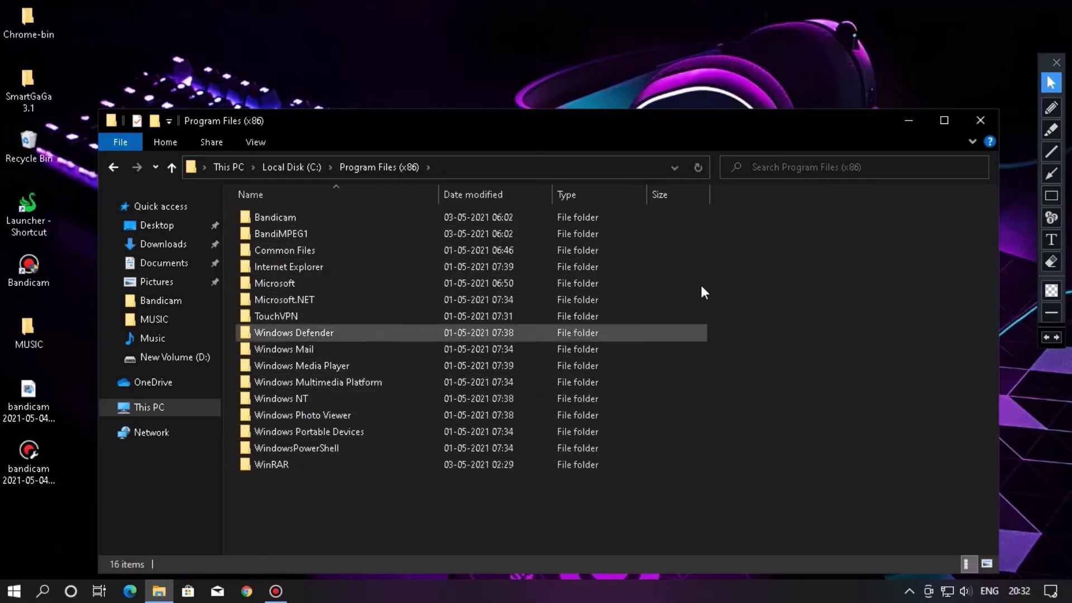
click(967, 125)
Step: Refresh the desktop and empty the Recycle Bin, permanently deleting its items
right_click(494, 123)
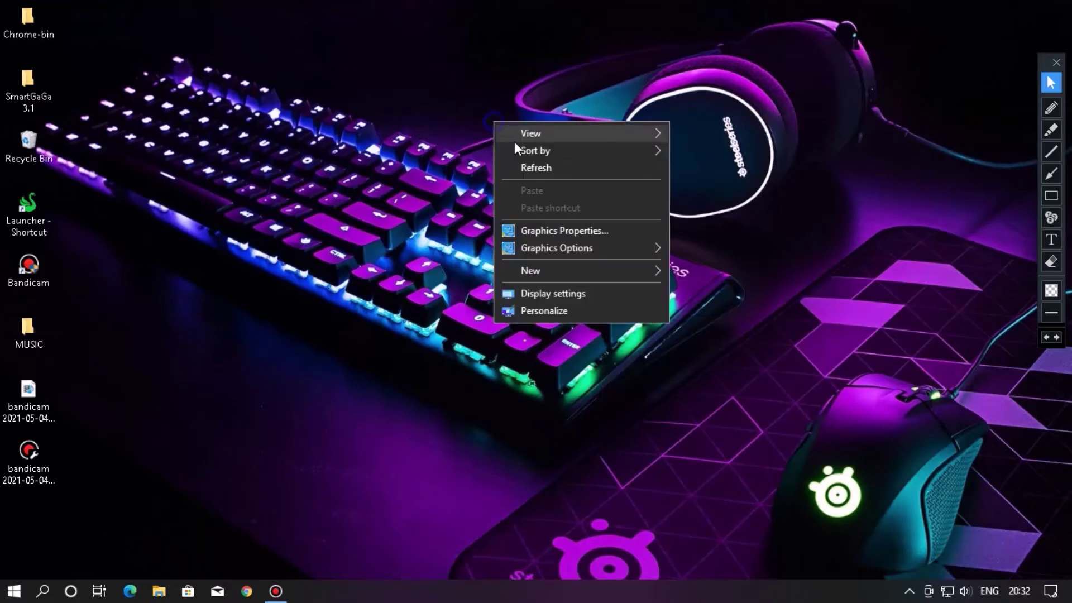
click(535, 173)
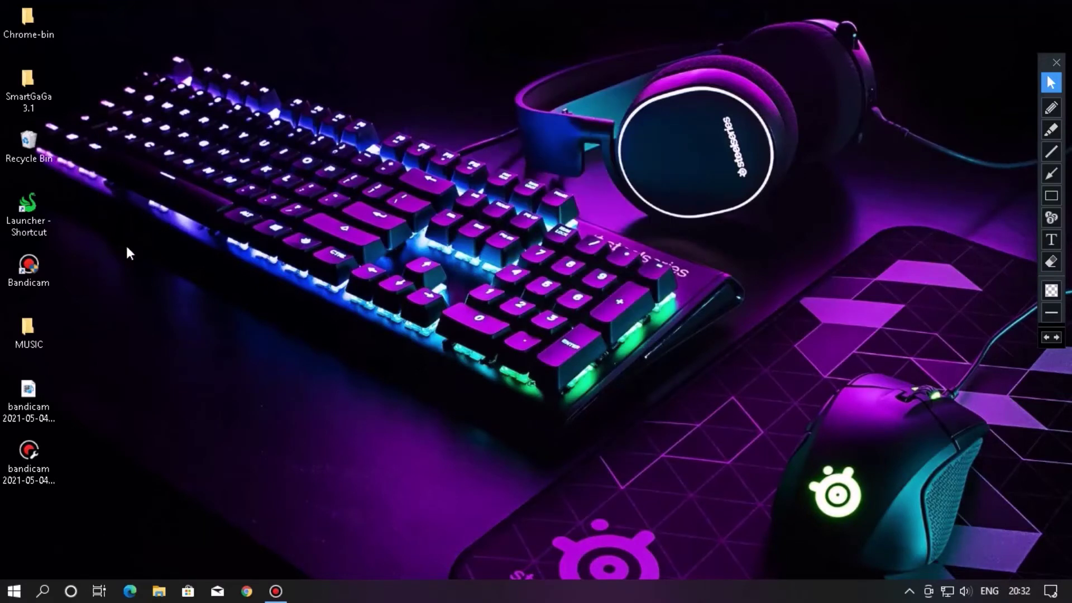
right_click(40, 142)
click(93, 171)
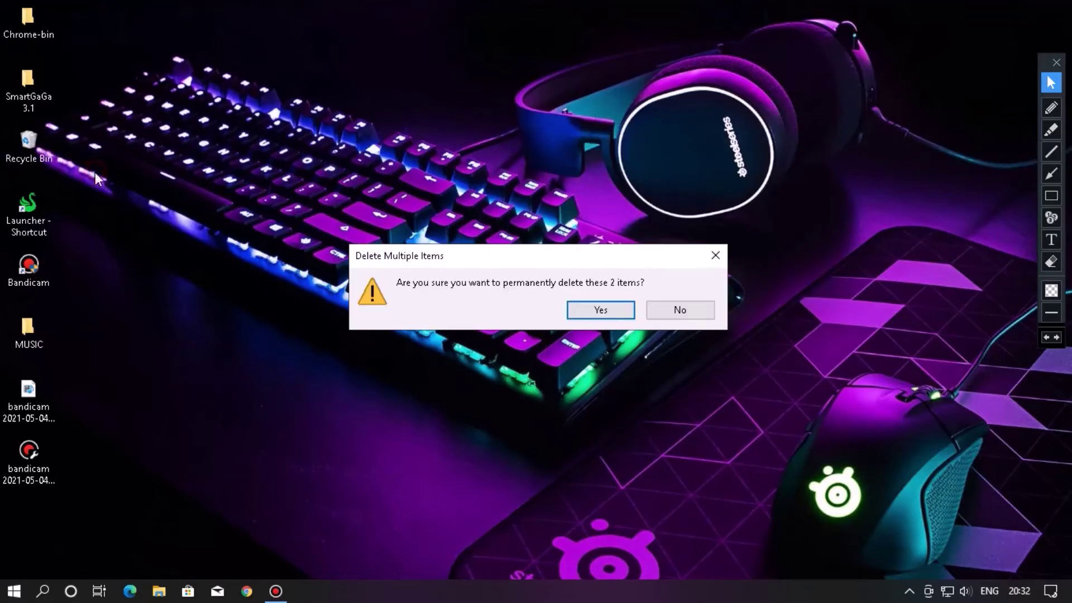
click(596, 309)
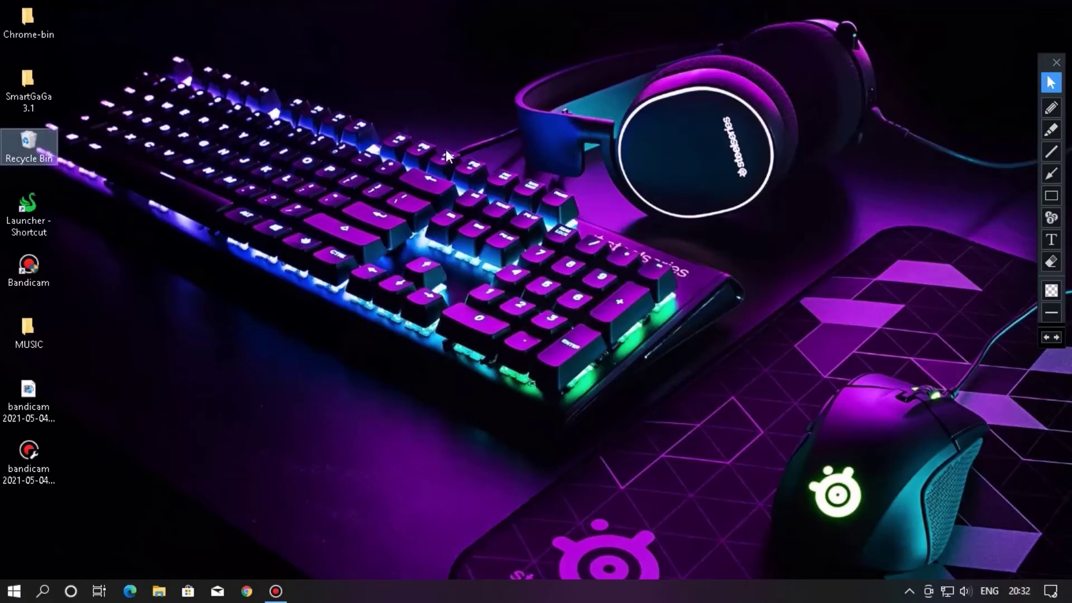
click(282, 166)
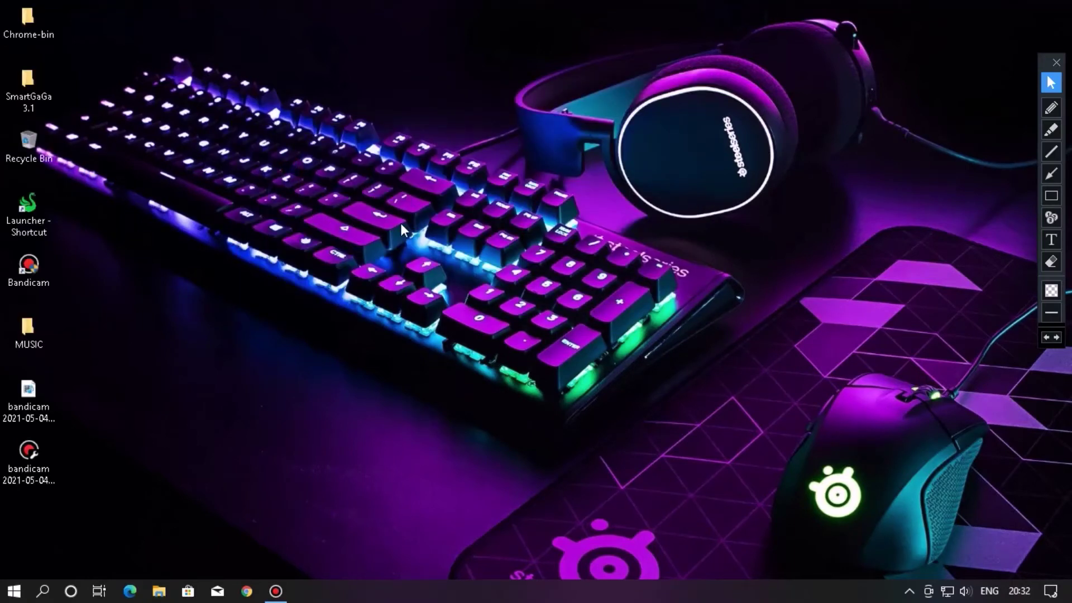
Step: Open the AppData Roaming folder by running %appdata% from the Run dialog
key(super+r)
key(BackSpace)
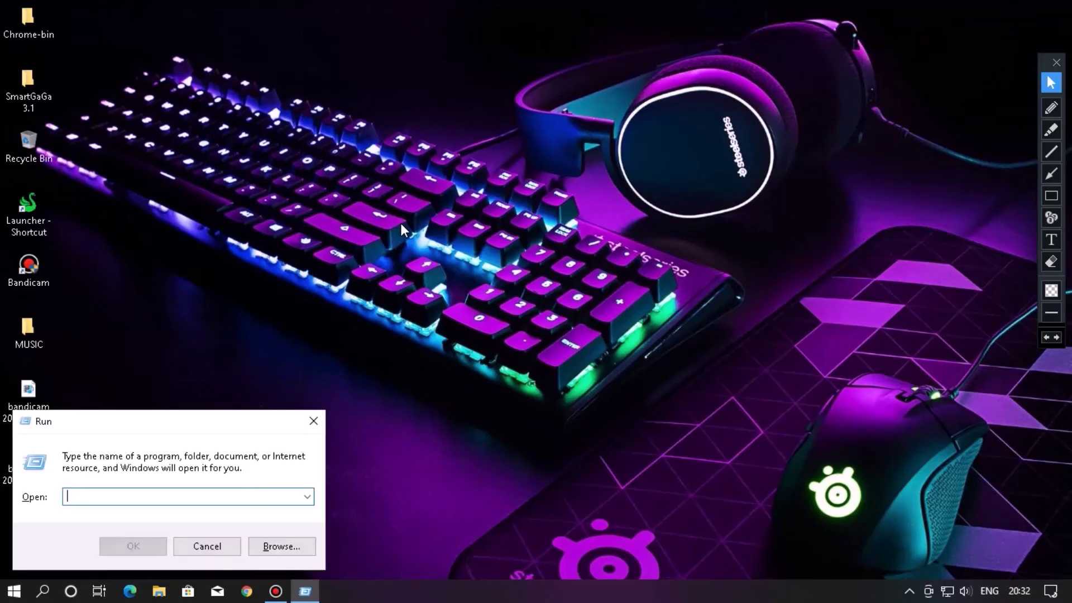
text(%)
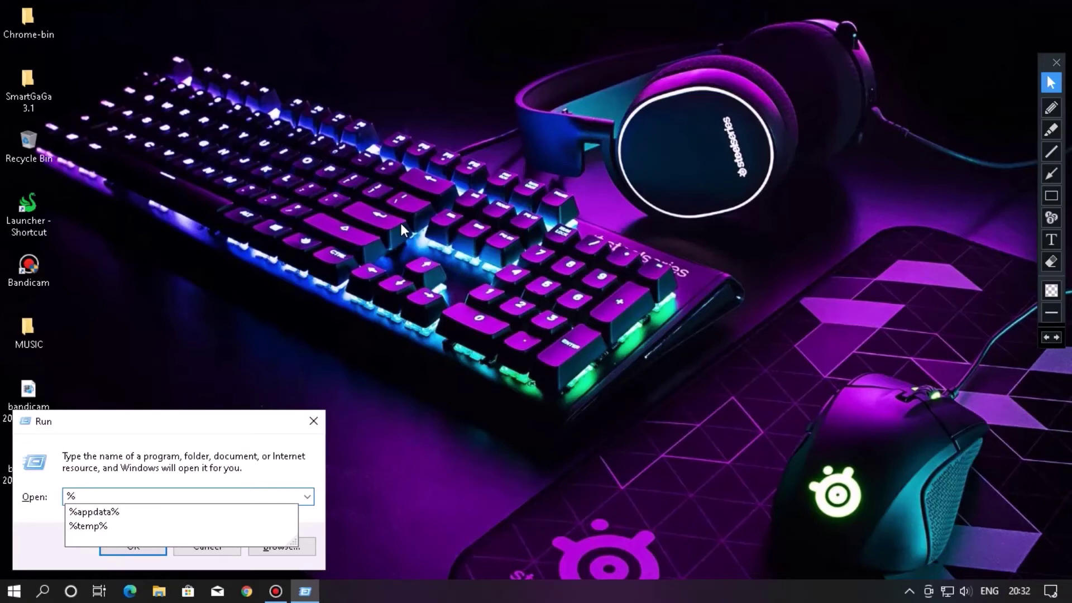
text(appda)
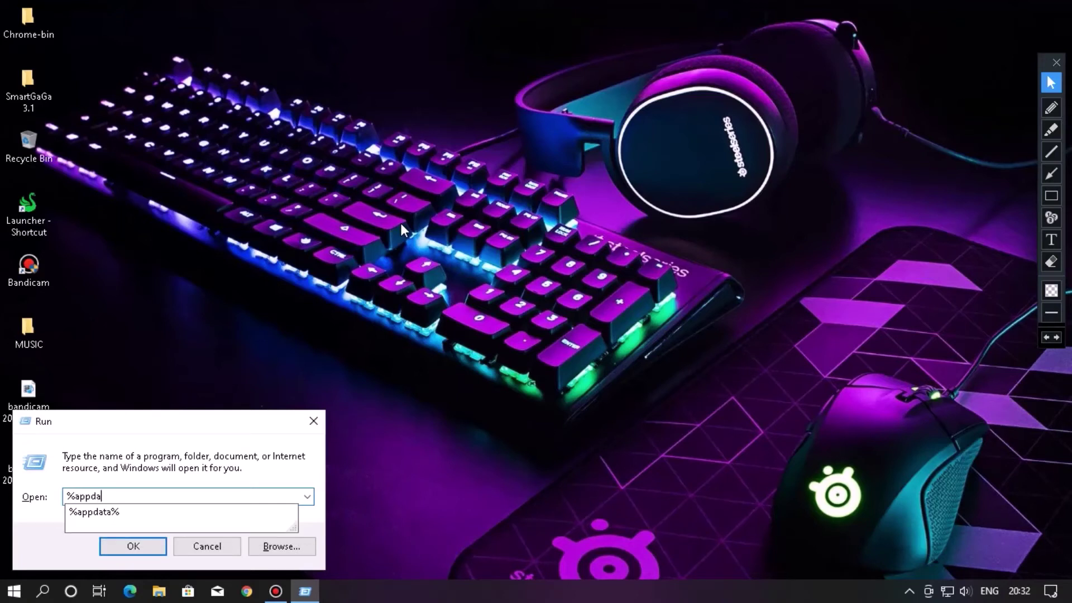
text(ta%)
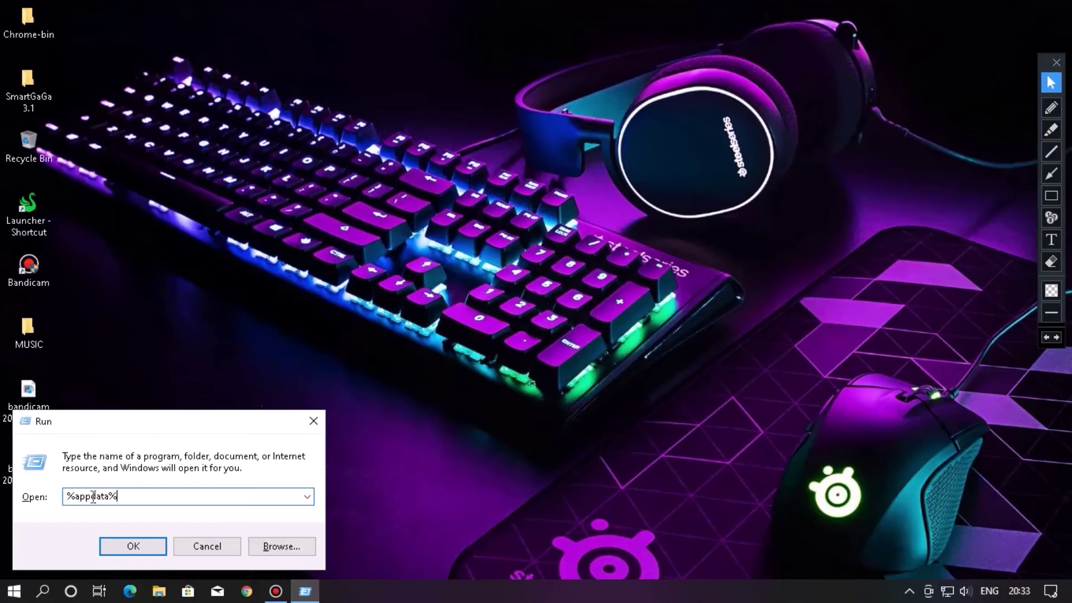
click(133, 546)
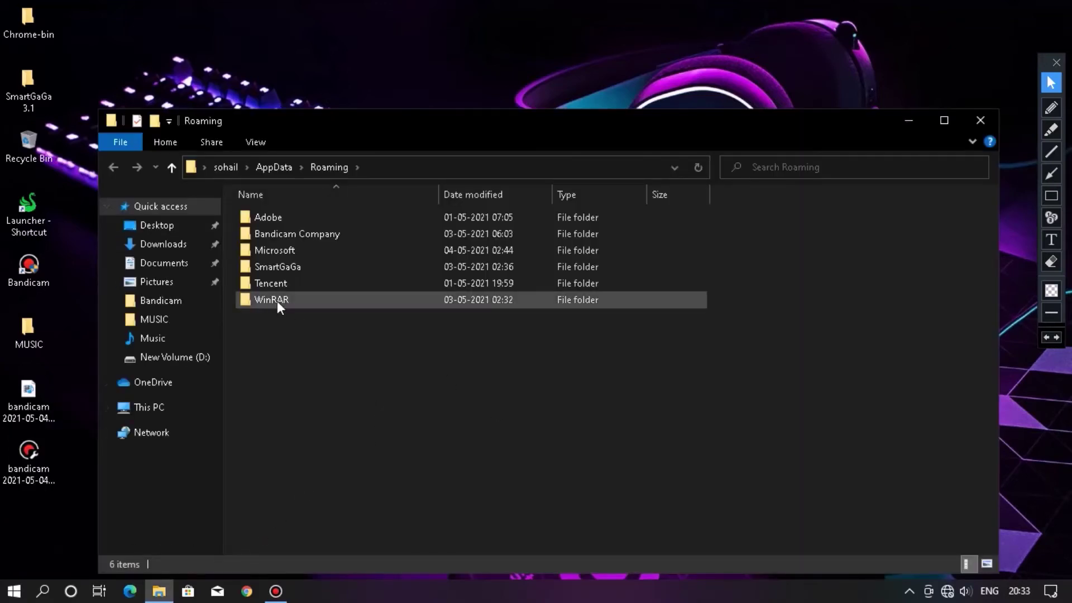
Step: Select the Tencent folder in Roaming, dismiss its options, and outline it with a yellow annotation rectangle
click(274, 284)
right_click(274, 283)
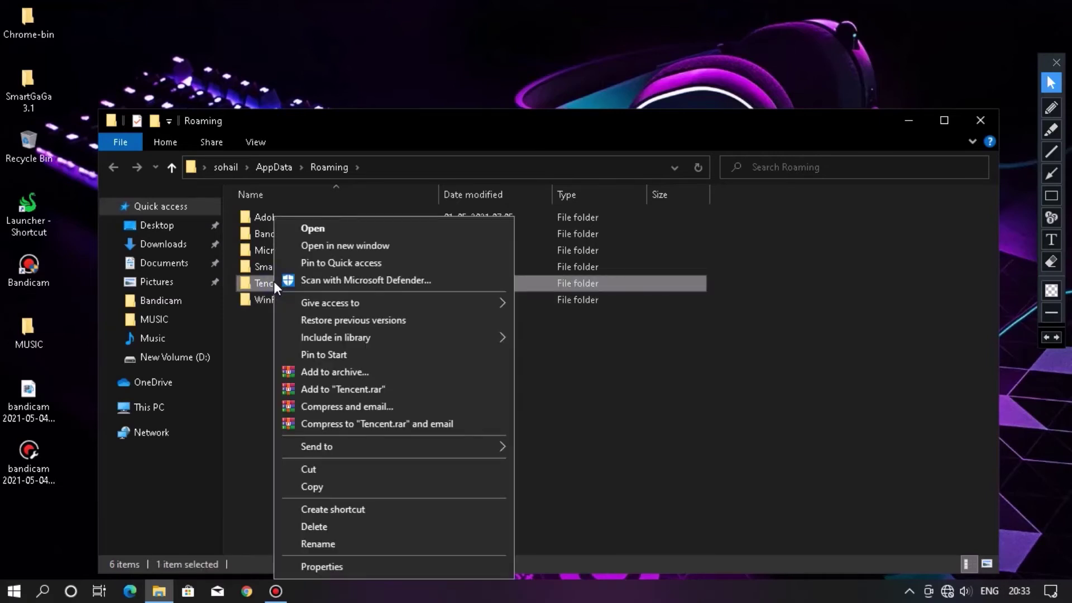
click(651, 385)
click(800, 284)
click(1051, 195)
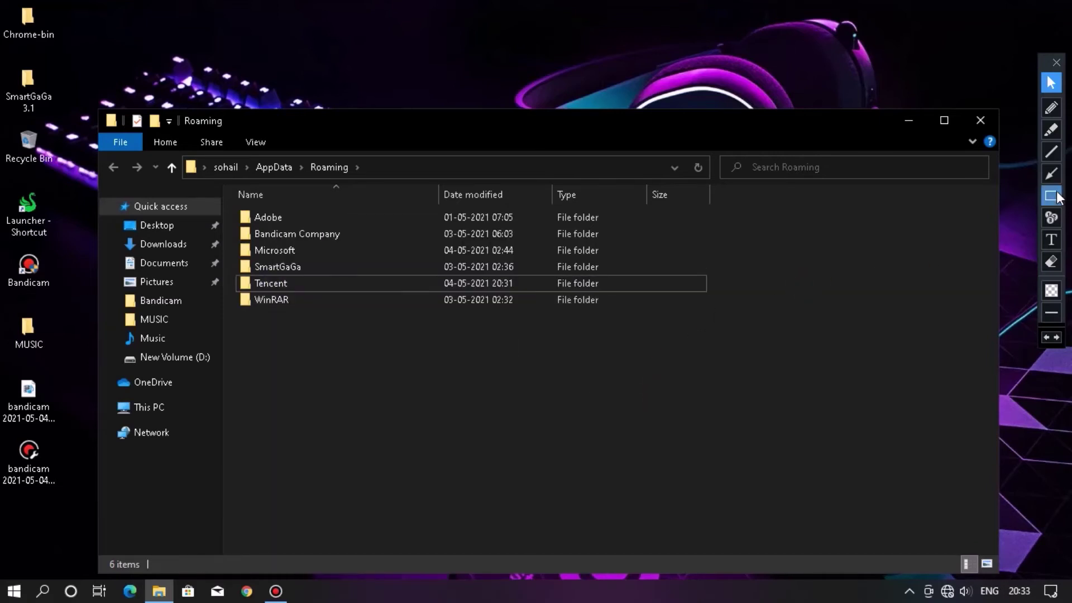
drag(234, 272, 658, 295)
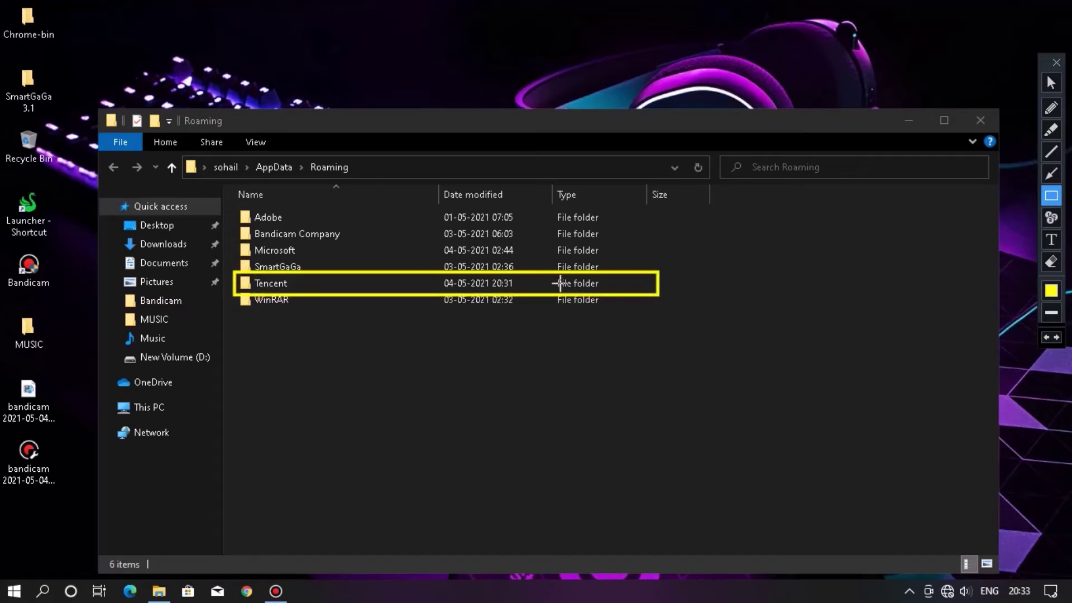
Step: Undo the yellow annotation rectangle and delete the Tencent folder from AppData Roaming
key(ctrl+z)
click(1052, 83)
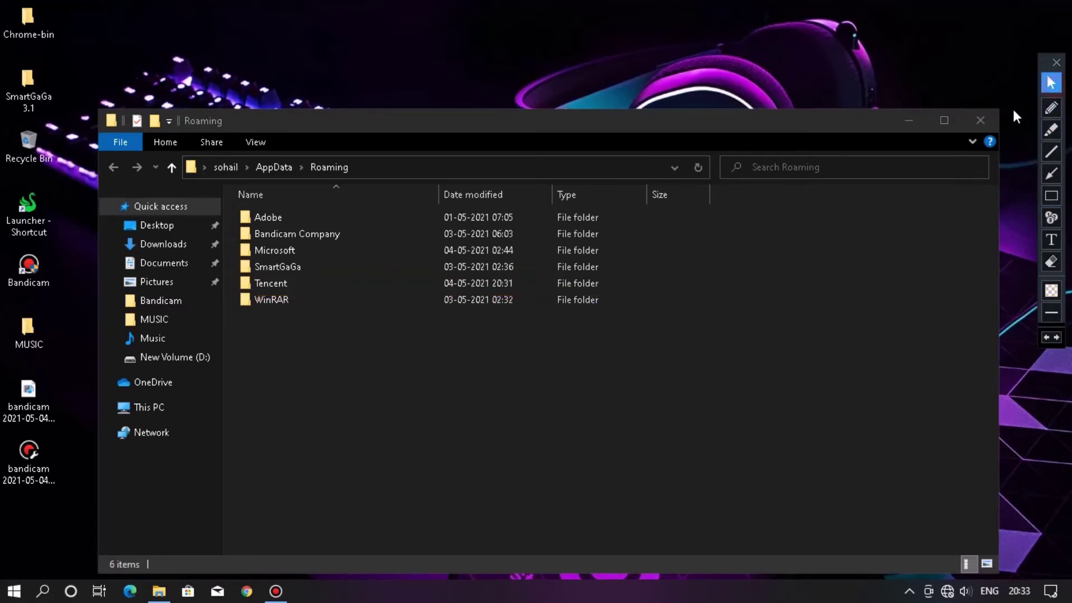
click(280, 283)
right_click(279, 283)
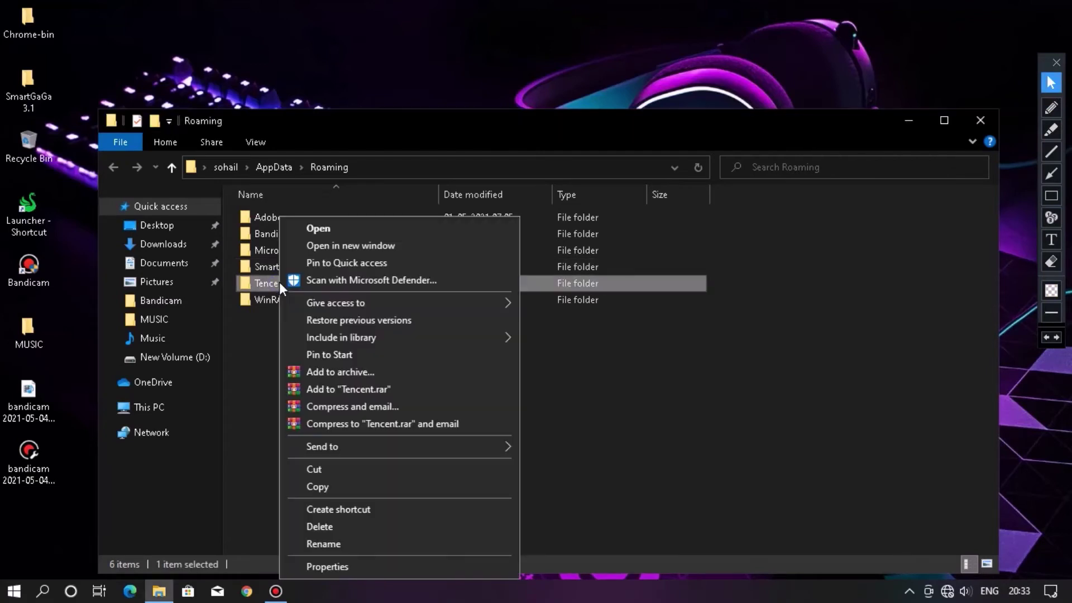
click(324, 528)
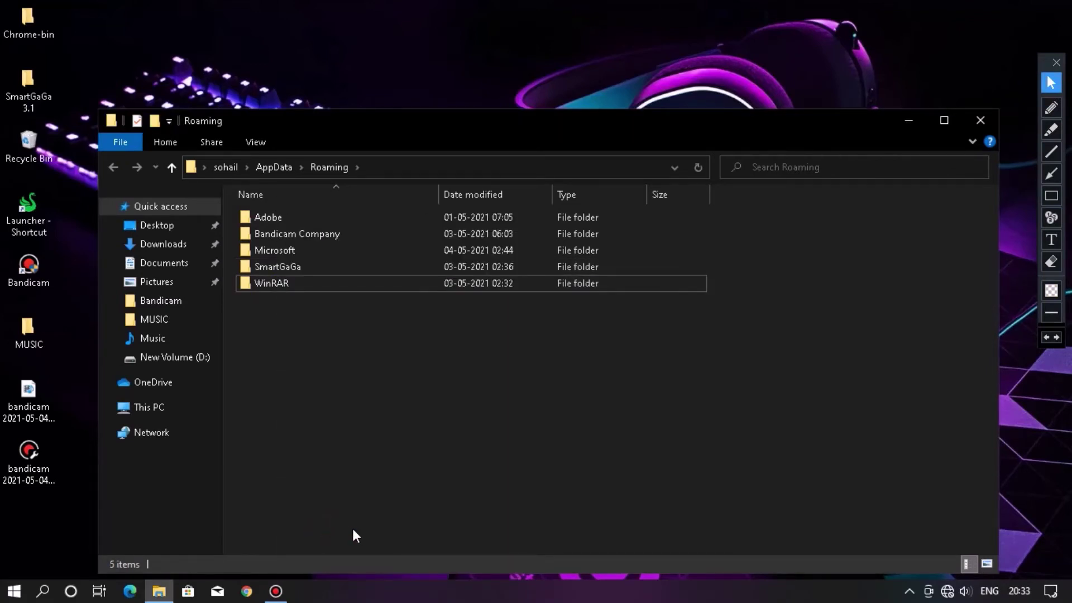
Step: Empty the Recycle Bin, permanently deleting its contents, and close the Roaming folder
right_click(39, 160)
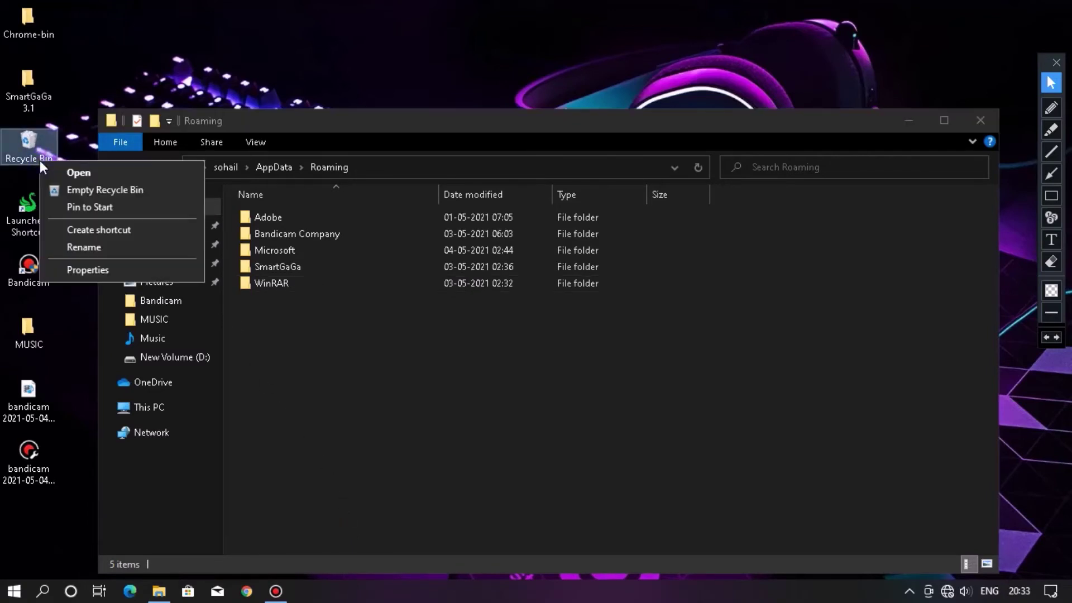
click(85, 190)
click(594, 360)
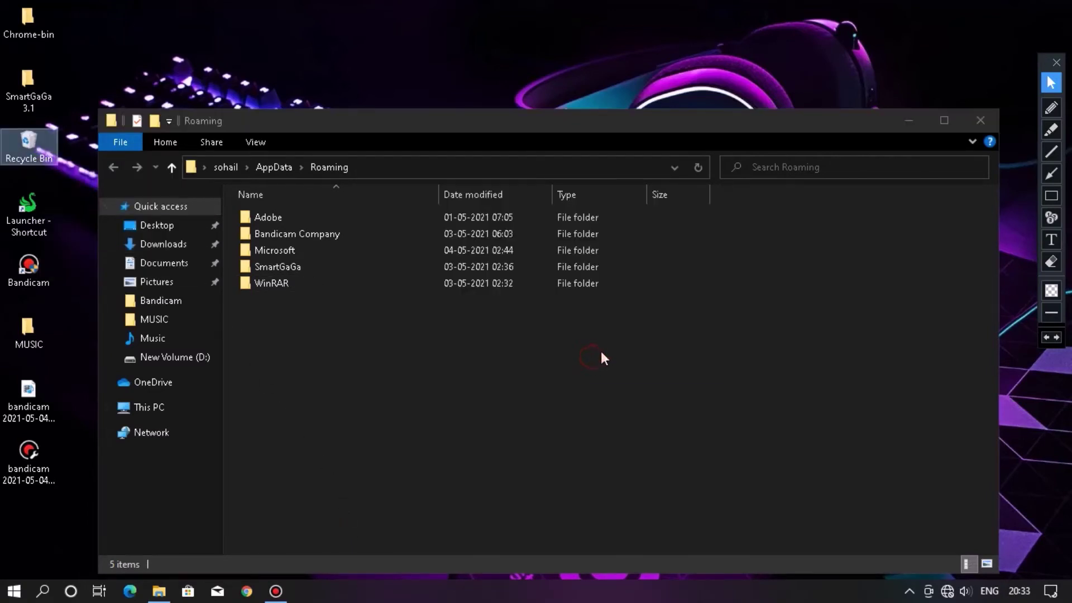
click(983, 123)
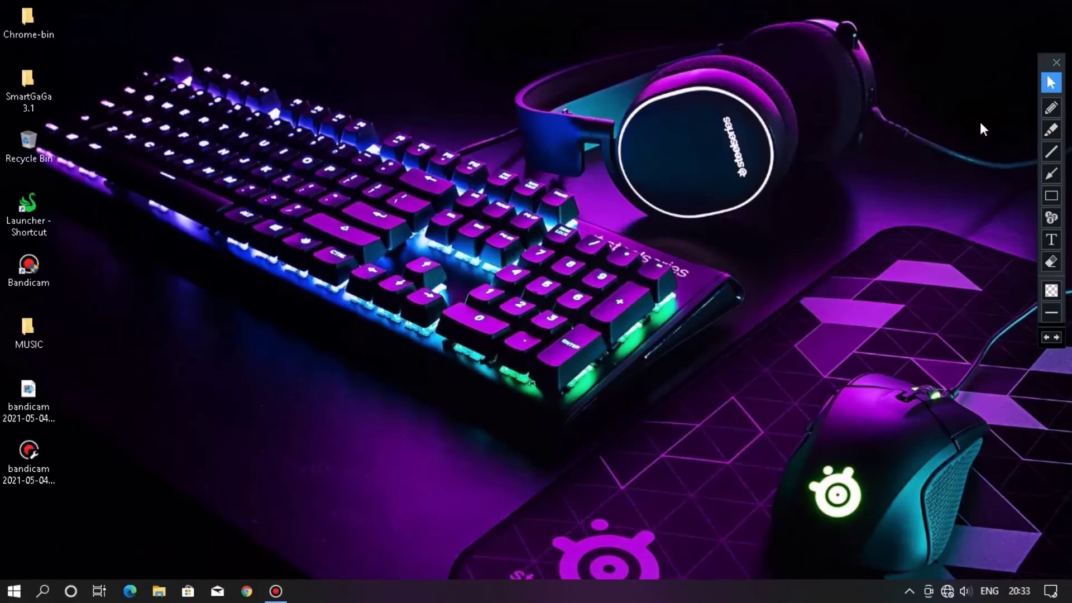
Step: Refresh the desktop and open the user's Temp folder by running %temp% from the Run dialog
right_click(639, 80)
click(670, 124)
key(super+r)
key(BackSpace)
text(%)
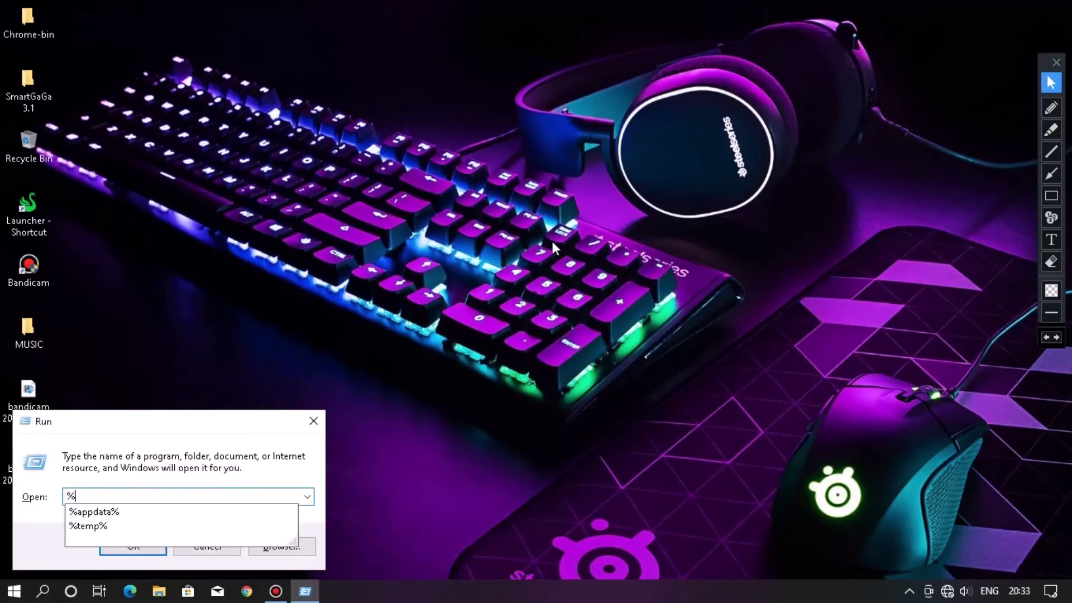
text(temp)
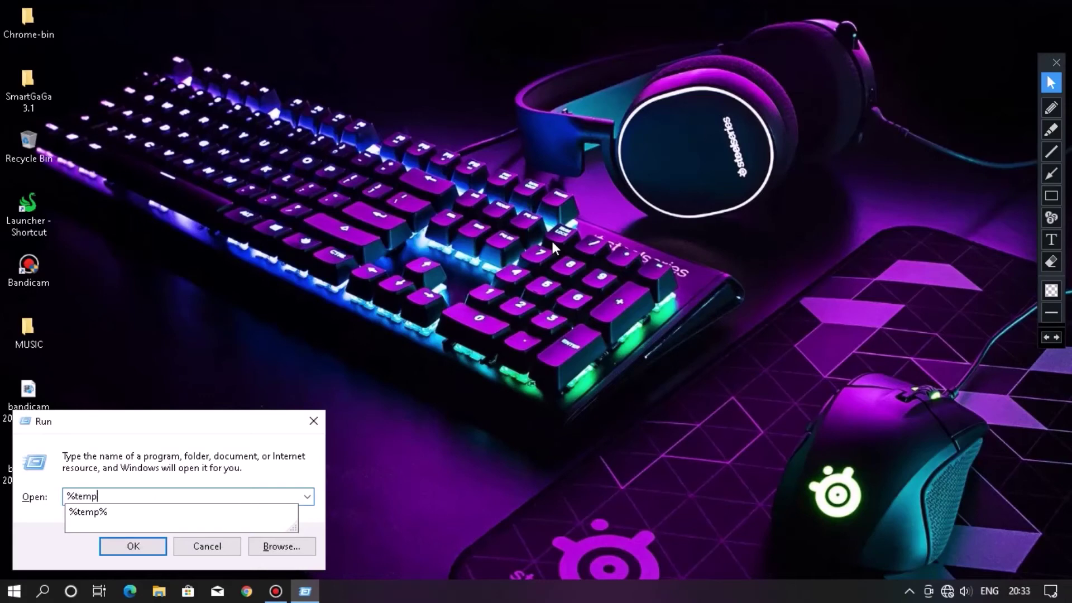
text(%)
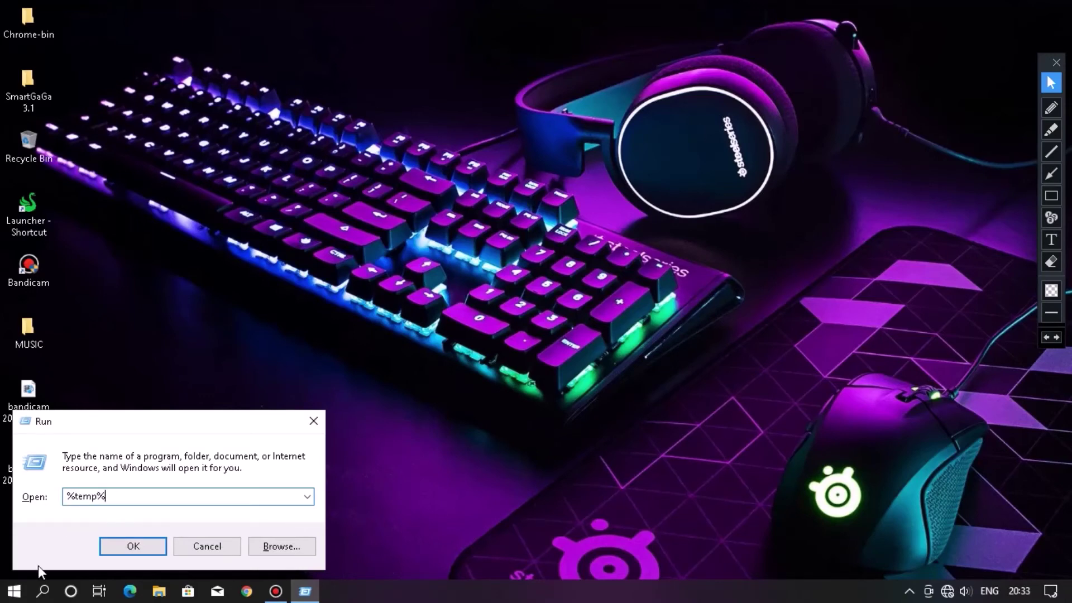
click(130, 552)
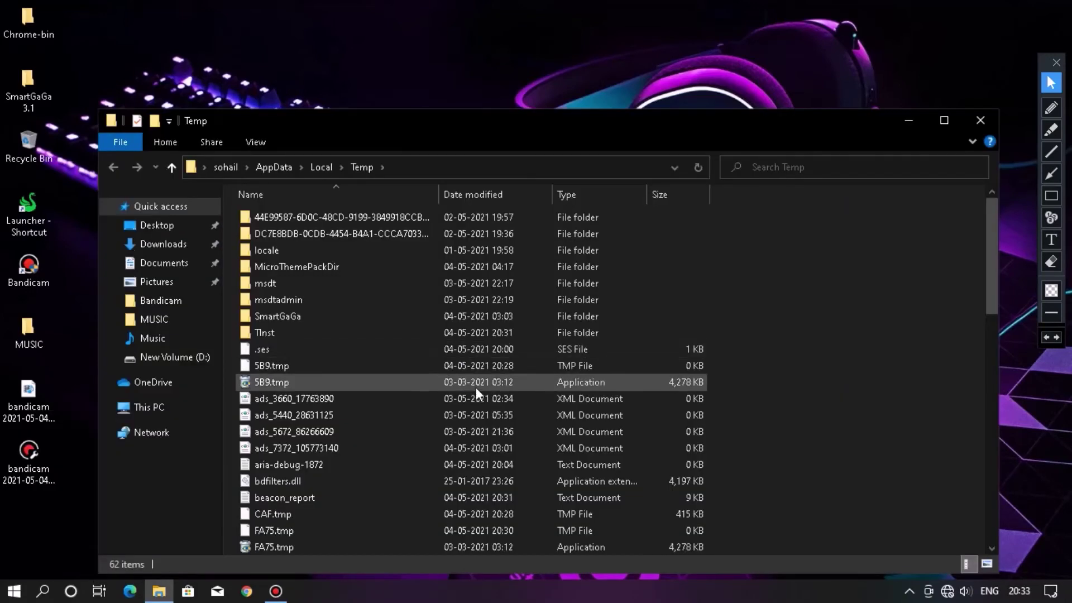
Step: Delete all items in the AppData Local Temp folder, granting administrator permission for protected folders
key(ctrl+a)
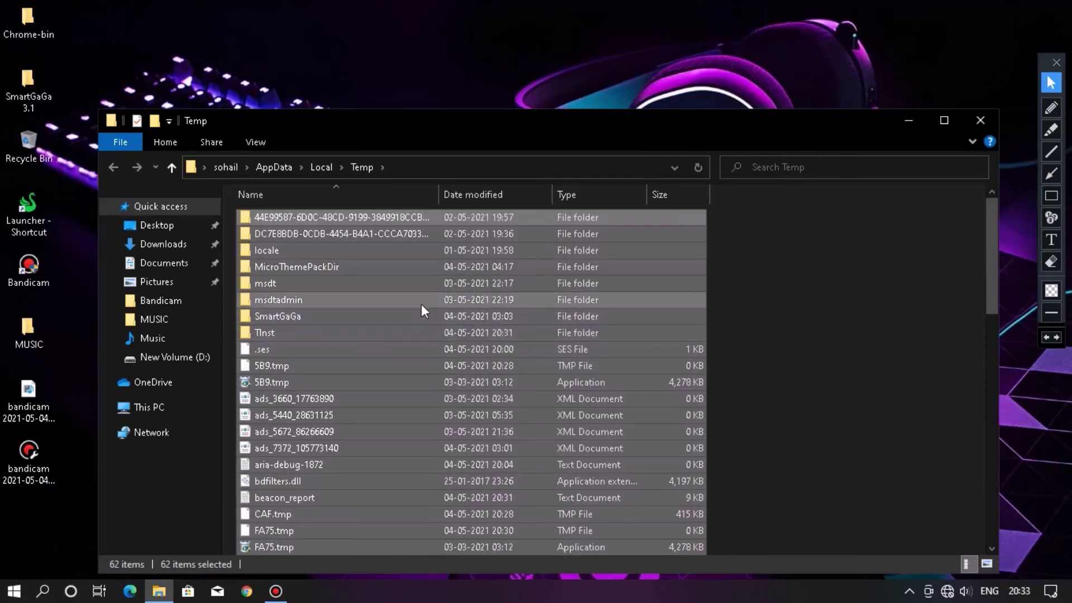
right_click(420, 303)
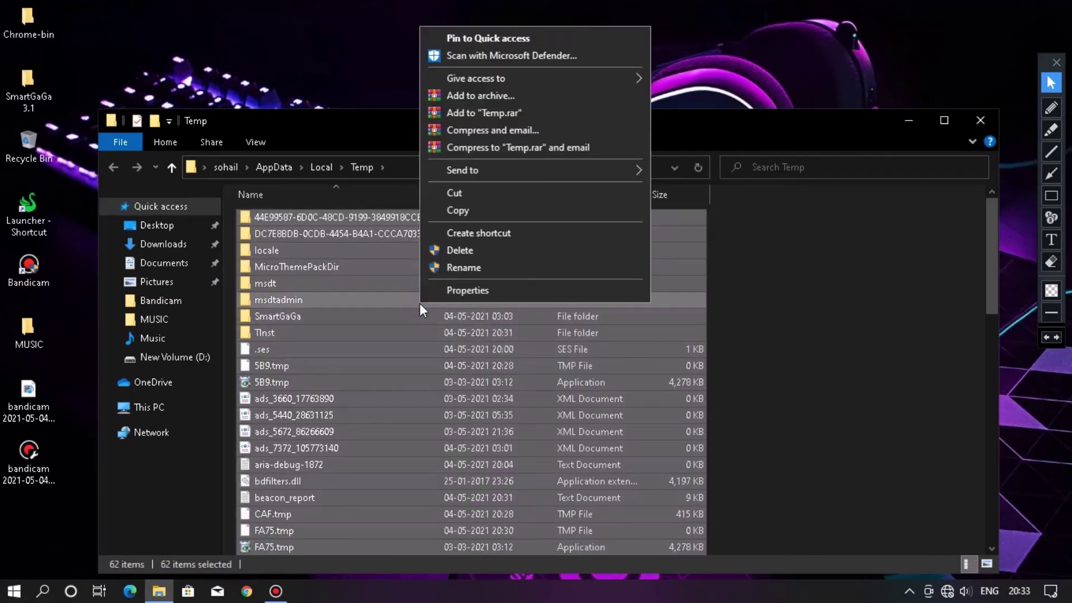
click(475, 247)
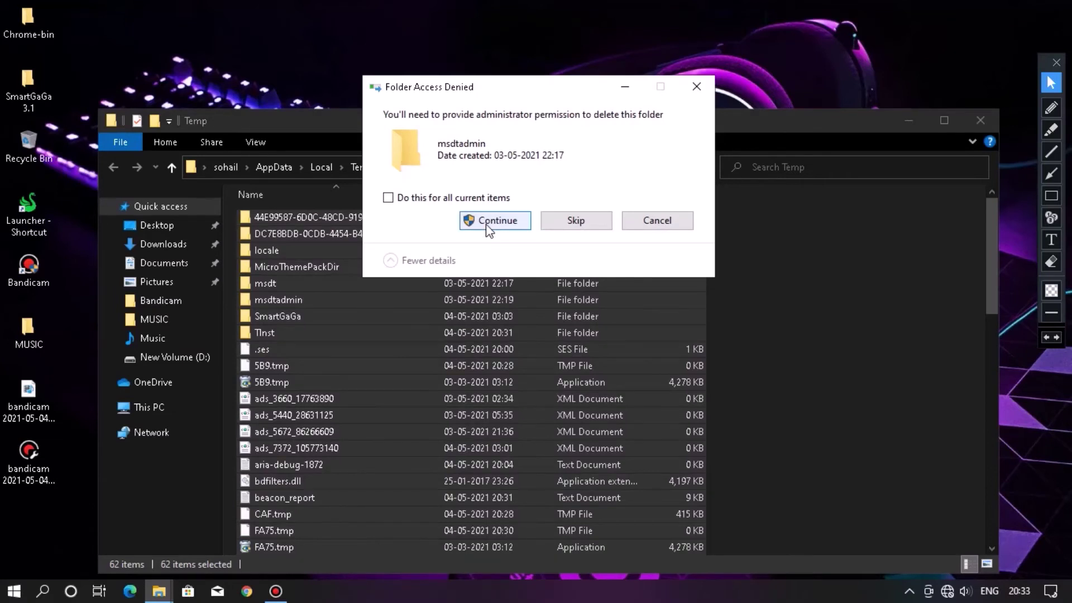
click(485, 221)
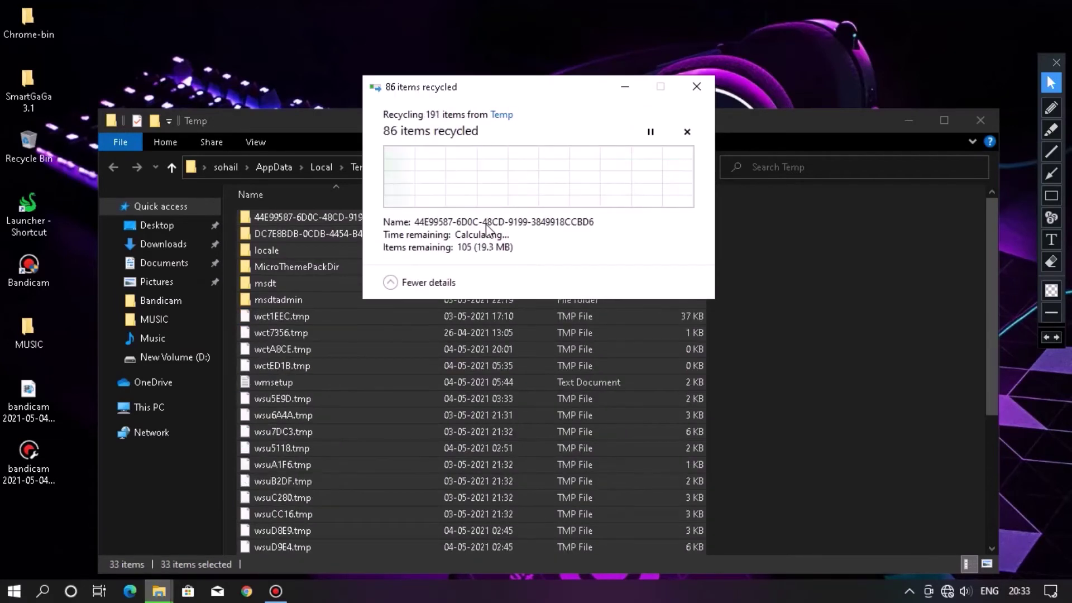
click(487, 223)
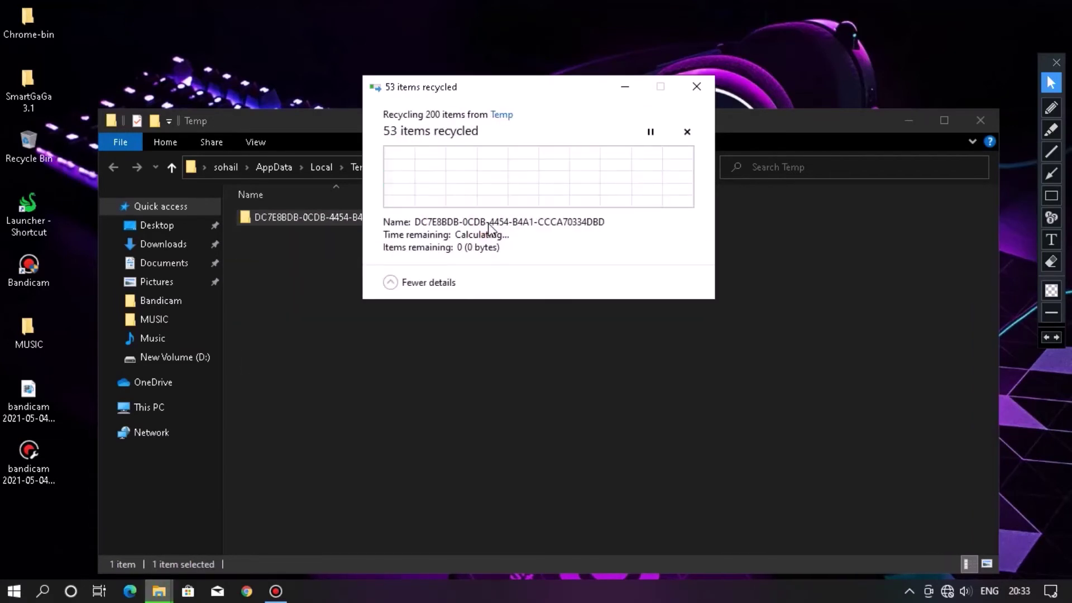
click(508, 226)
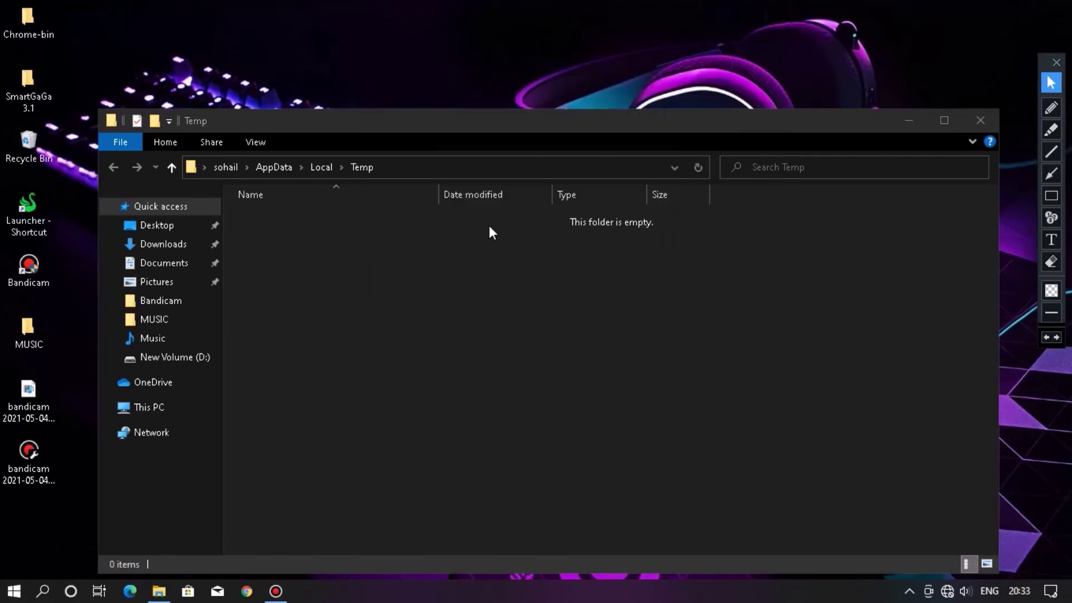
Step: Refresh the AppData Local Temp folder twice and close its window
right_click(437, 300)
click(476, 363)
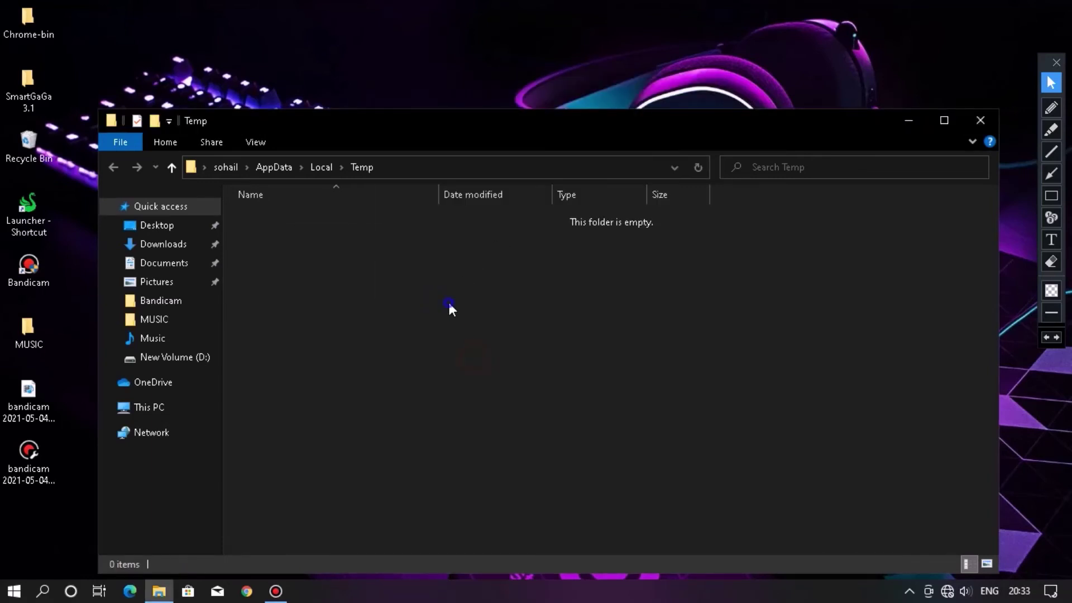
right_click(448, 300)
click(497, 364)
click(975, 116)
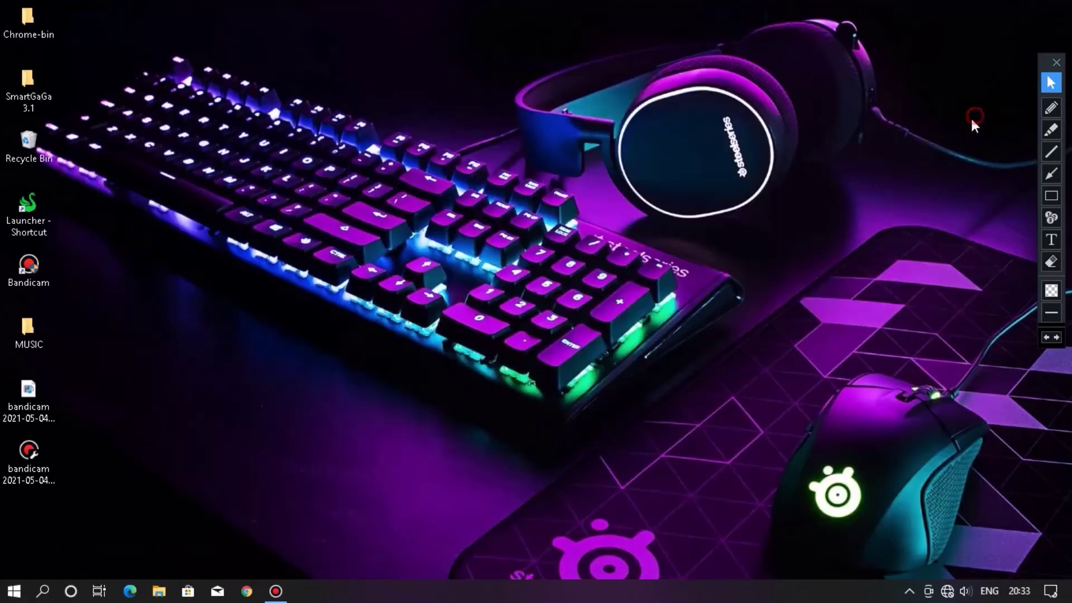
Step: Refresh the desktop and open the Windows Temp folder by running temp from the Run dialog
right_click(454, 226)
click(491, 273)
key(super+r)
key(BackSpace)
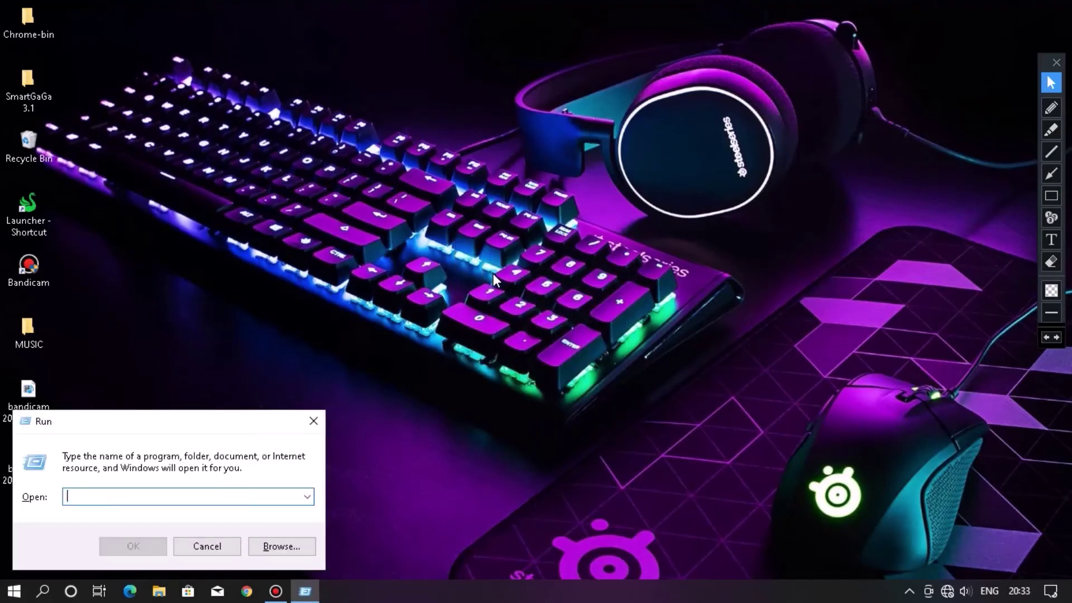
text(temp)
key(Return)
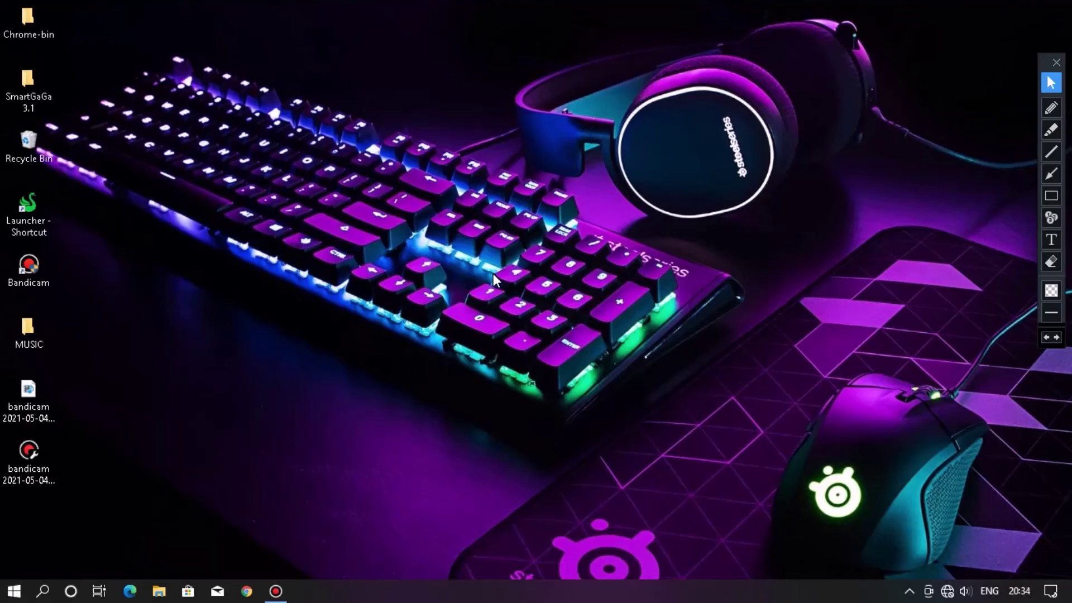
Step: Delete all items in the Windows Temp folder on C: and close the window
drag(397, 408, 313, 220)
right_click(313, 220)
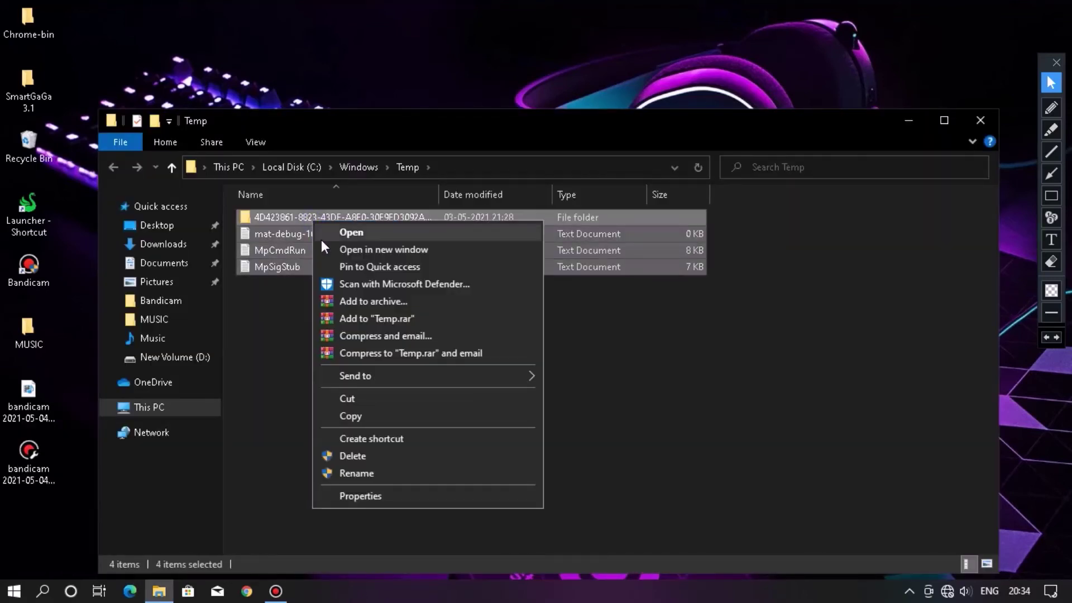
click(363, 456)
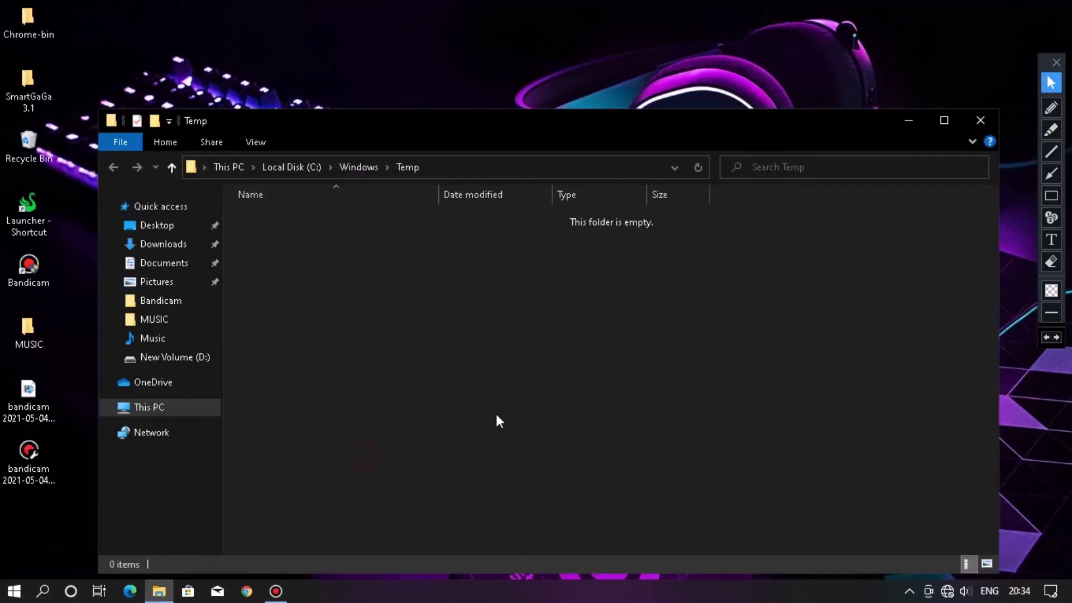
click(980, 122)
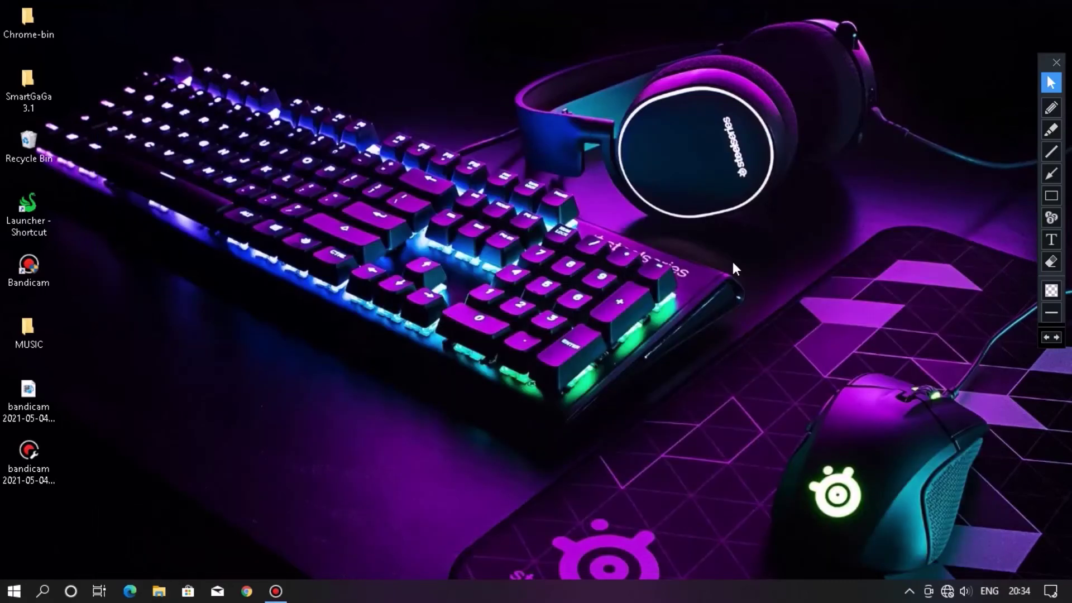
Step: Open the Windows prefetch folder by running prefetch from the Run dialog
key(super+r)
key(BackSpace)
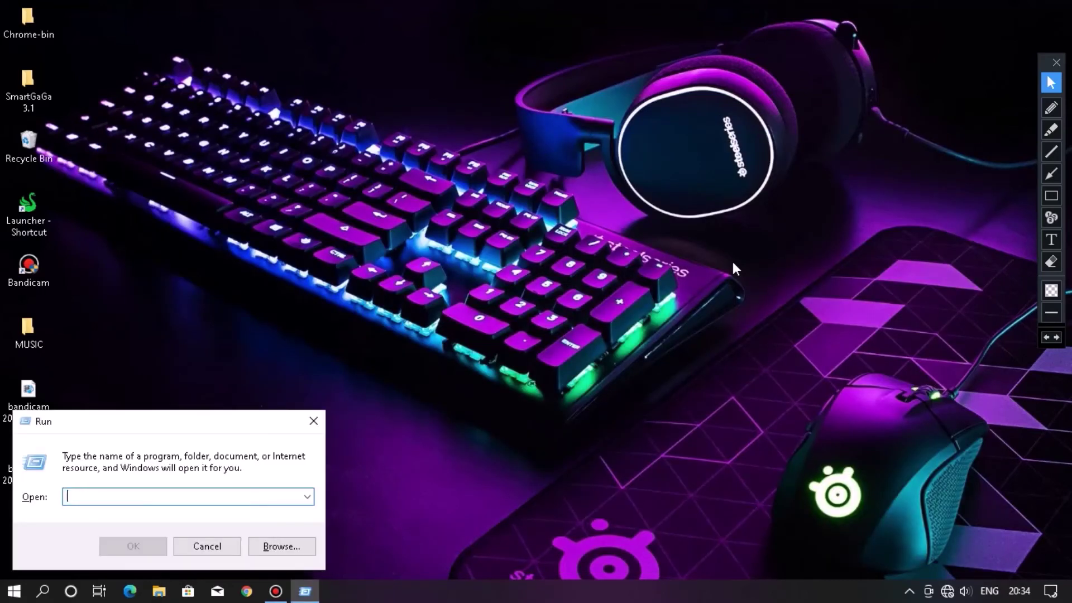
text(prefetc)
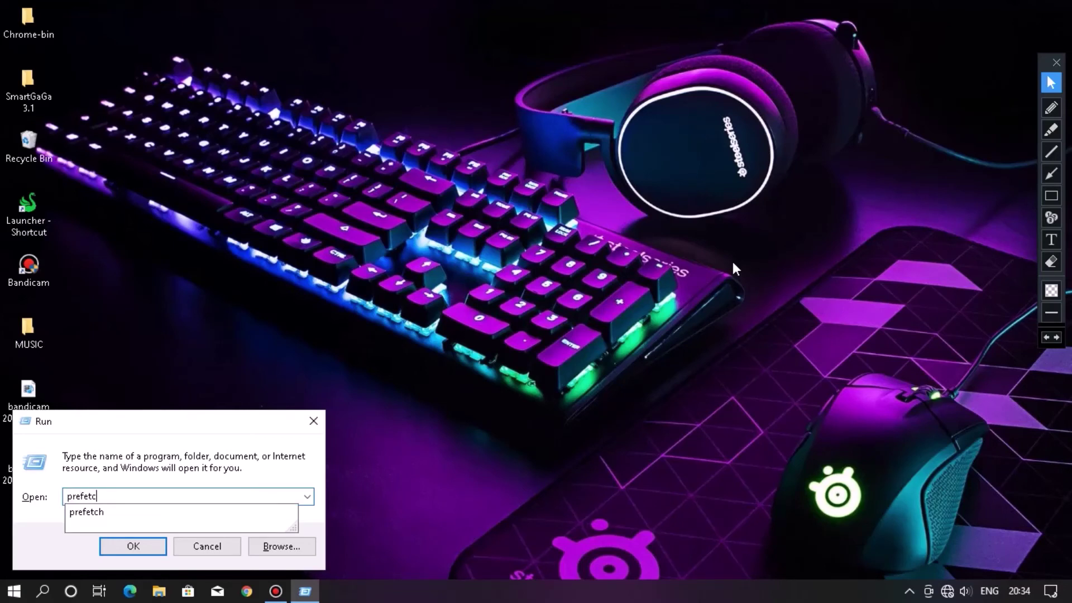
text(h)
click(141, 545)
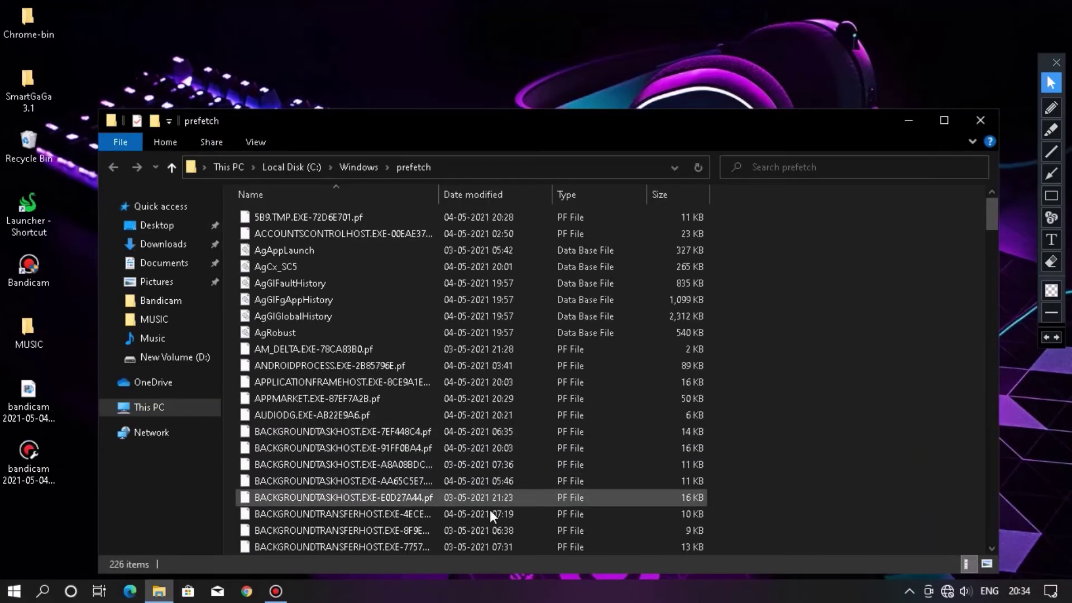
Step: Delete all files in the prefetch folder, skipping files in use for all current items
right_click(556, 266)
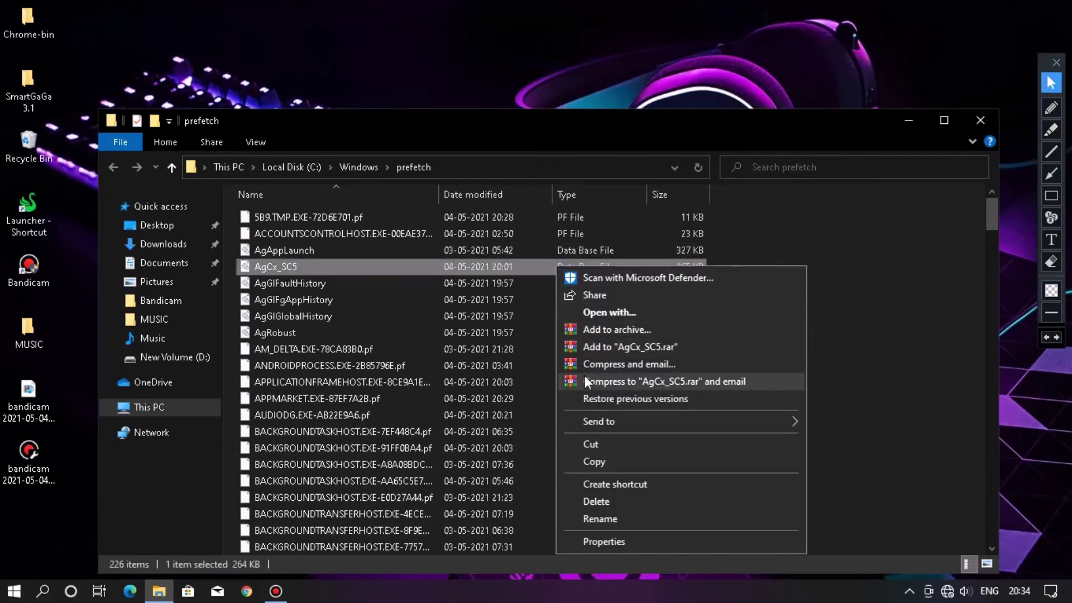
click(905, 315)
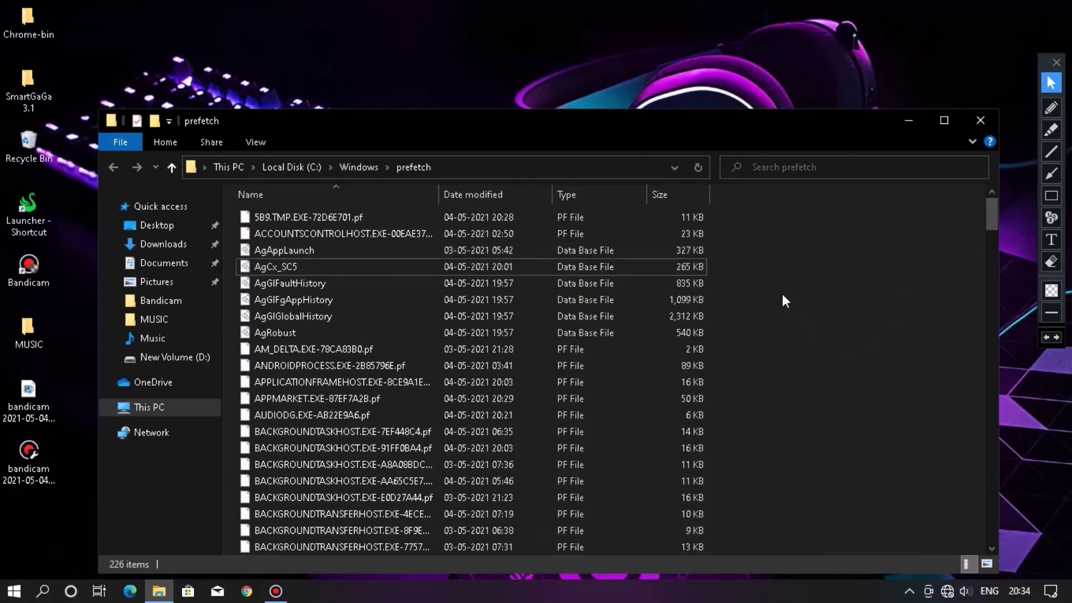
key(ctrl+a)
right_click(501, 292)
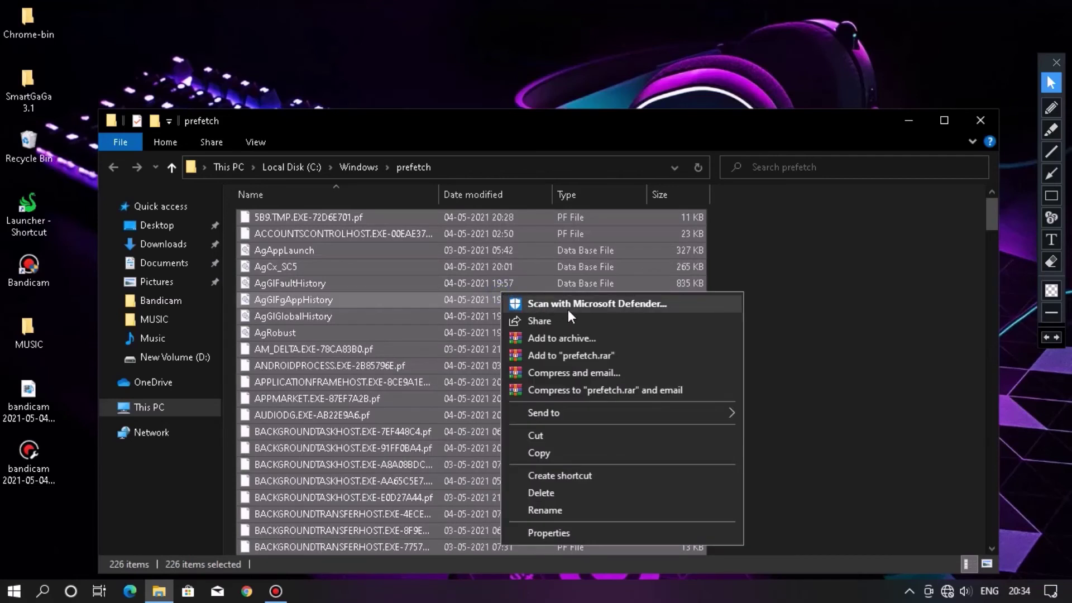
click(556, 491)
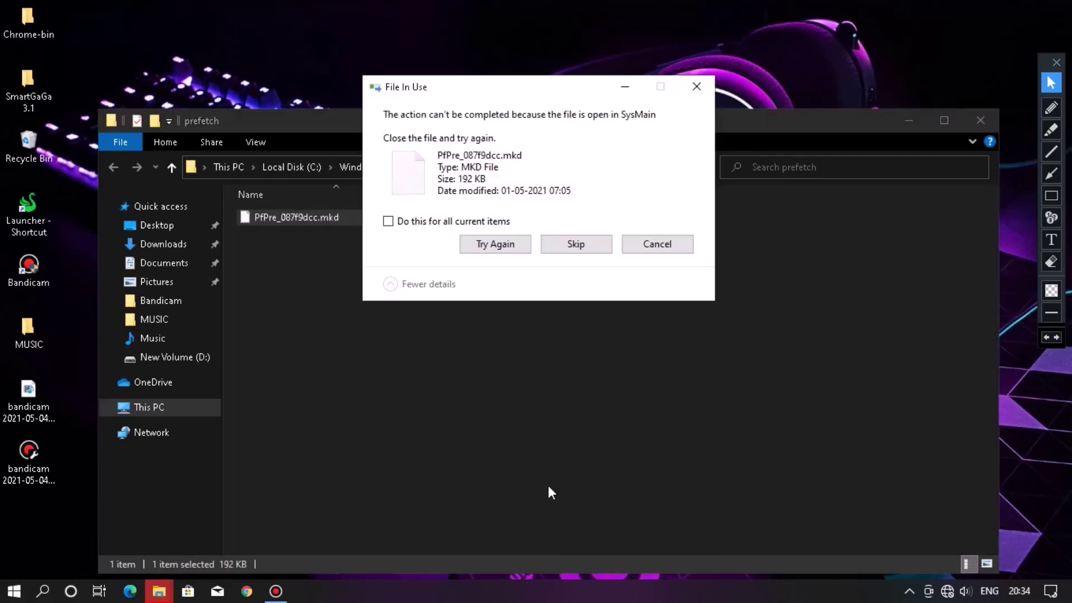
click(423, 224)
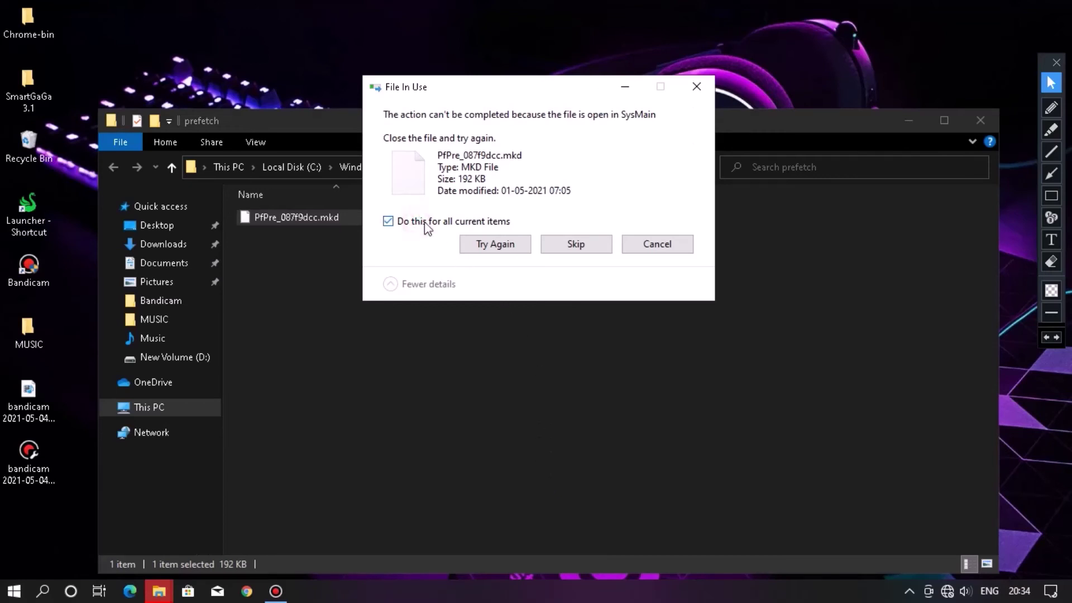
click(607, 249)
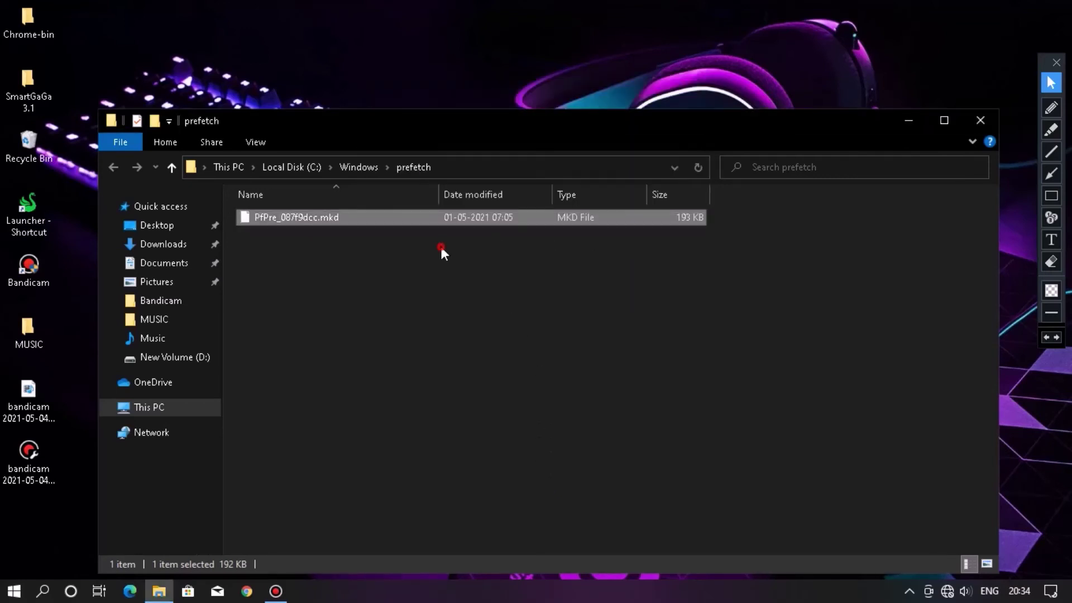
Step: Clear the selection in the prefetch folder, refresh it, and close the window
right_click(441, 249)
click(387, 293)
right_click(388, 293)
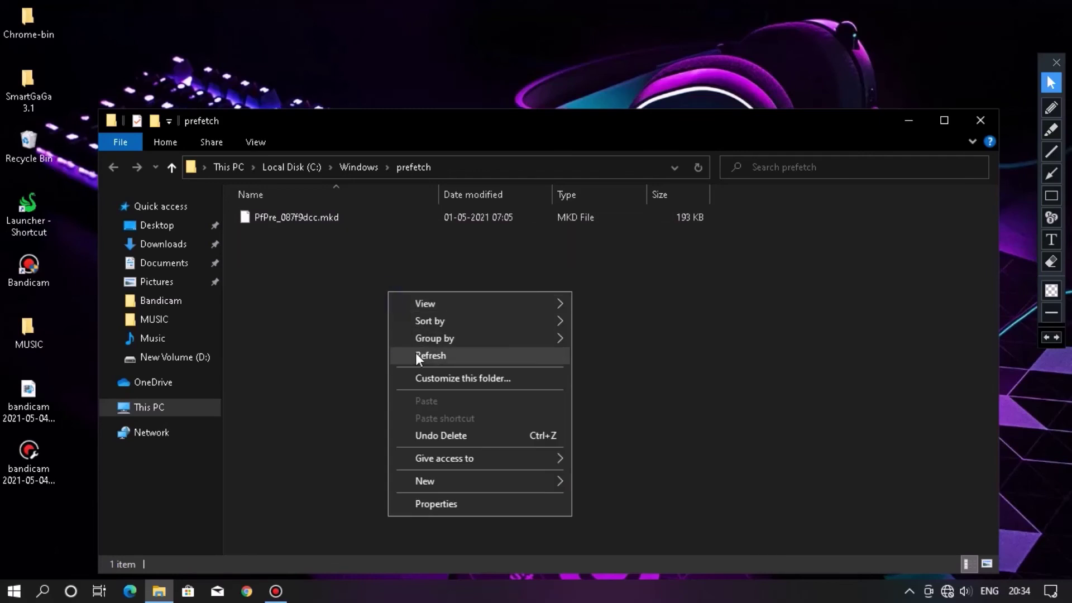
click(418, 356)
right_click(405, 308)
click(441, 372)
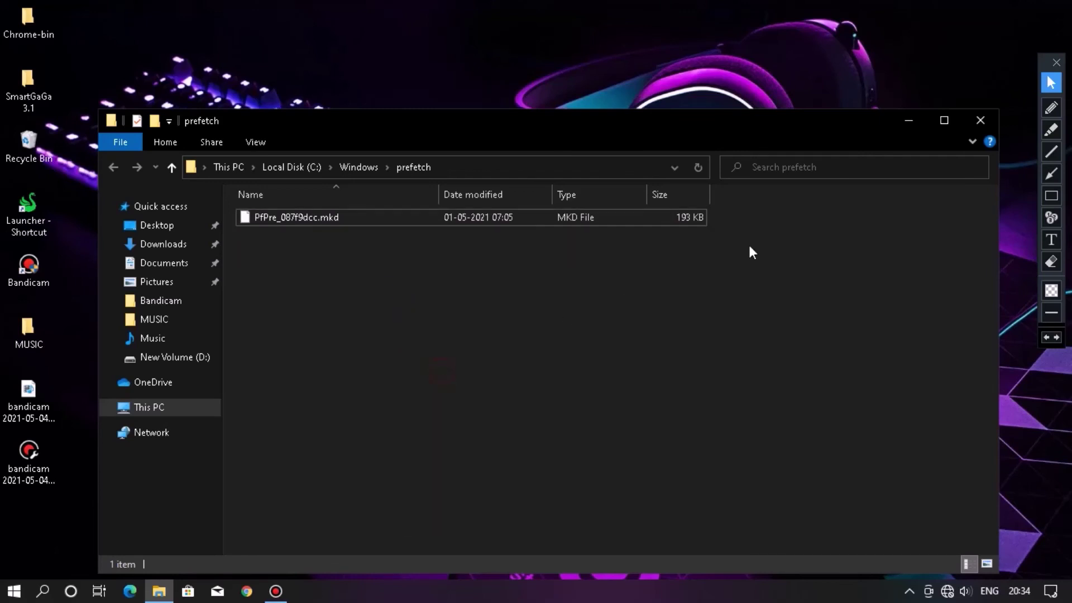
click(981, 121)
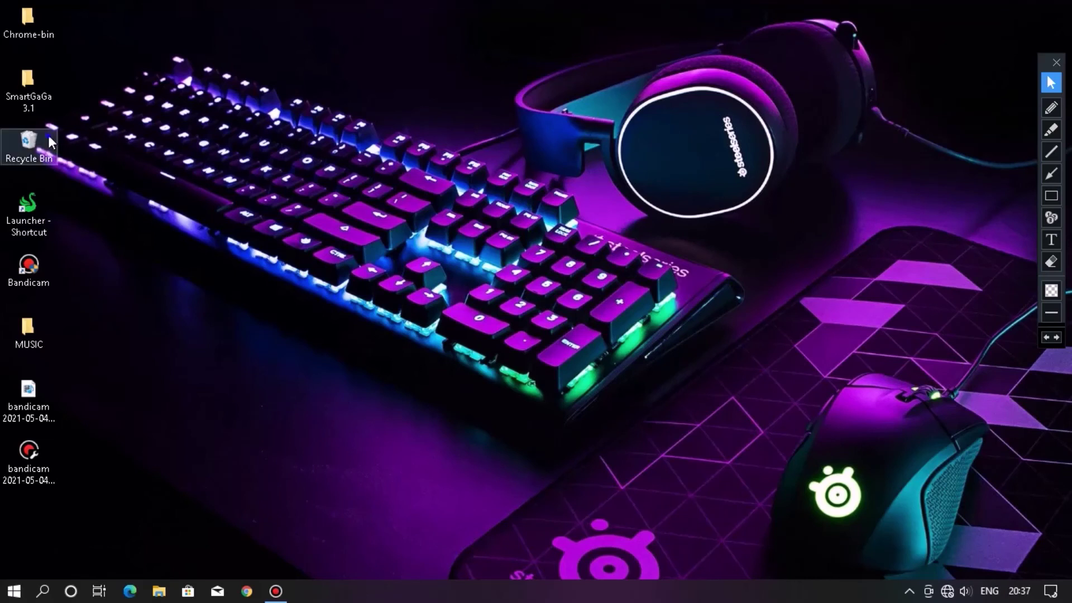
Step: Empty the Recycle Bin permanently, granting administrator permission for all current items
right_click(48, 135)
click(105, 164)
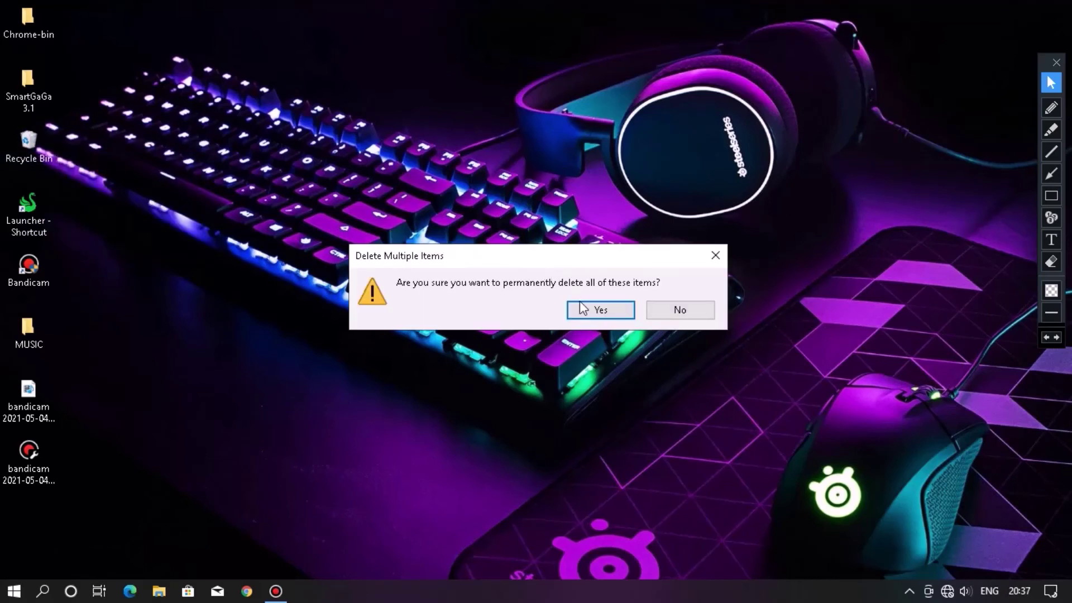
click(598, 309)
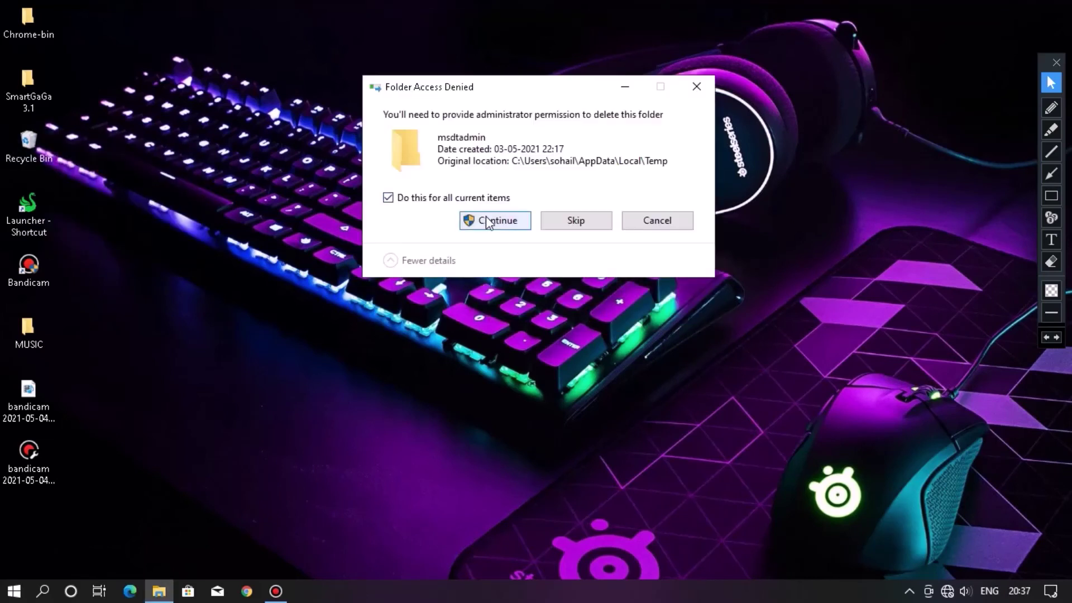
click(495, 219)
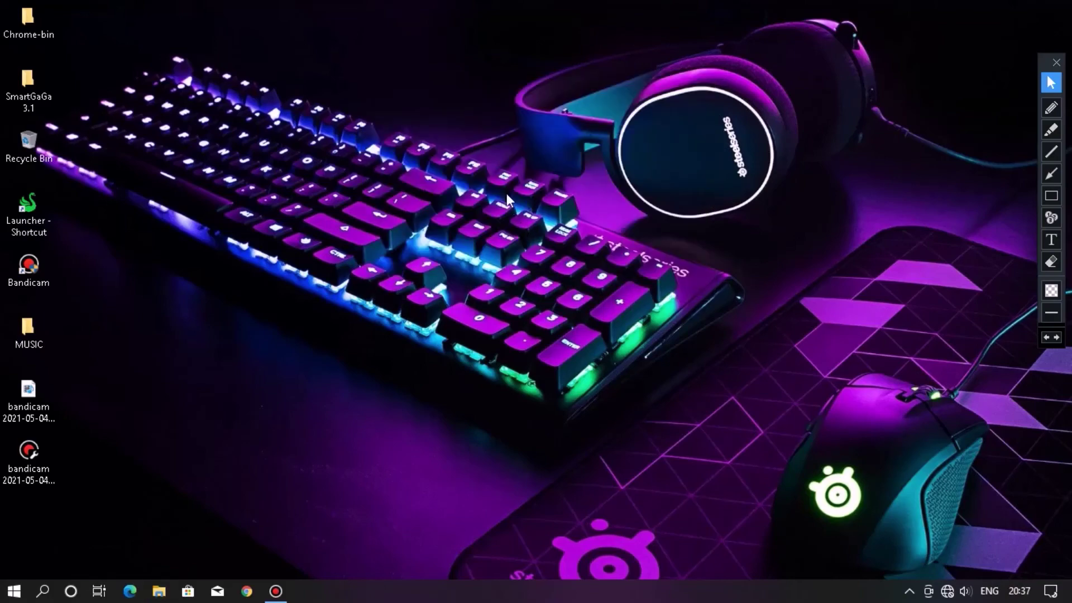
Step: Refresh the desktop
right_click(508, 190)
right_click(368, 145)
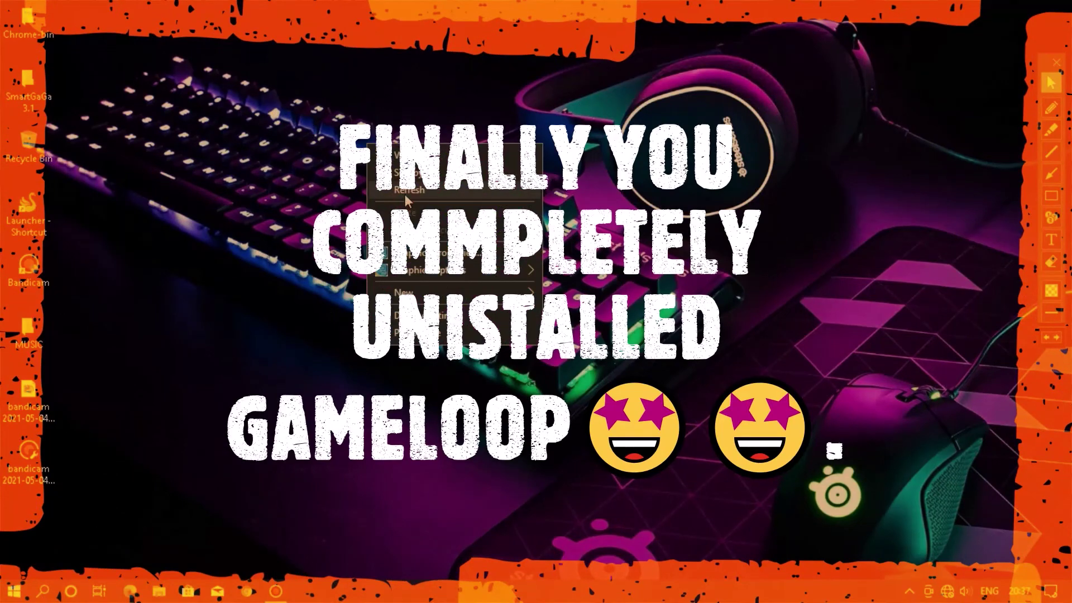
click(404, 195)
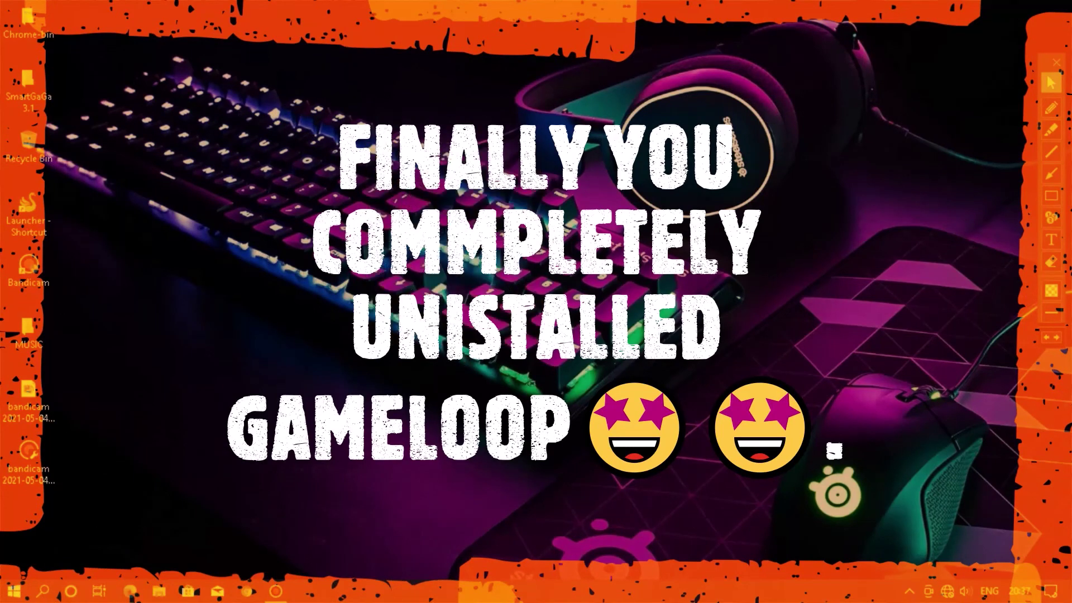